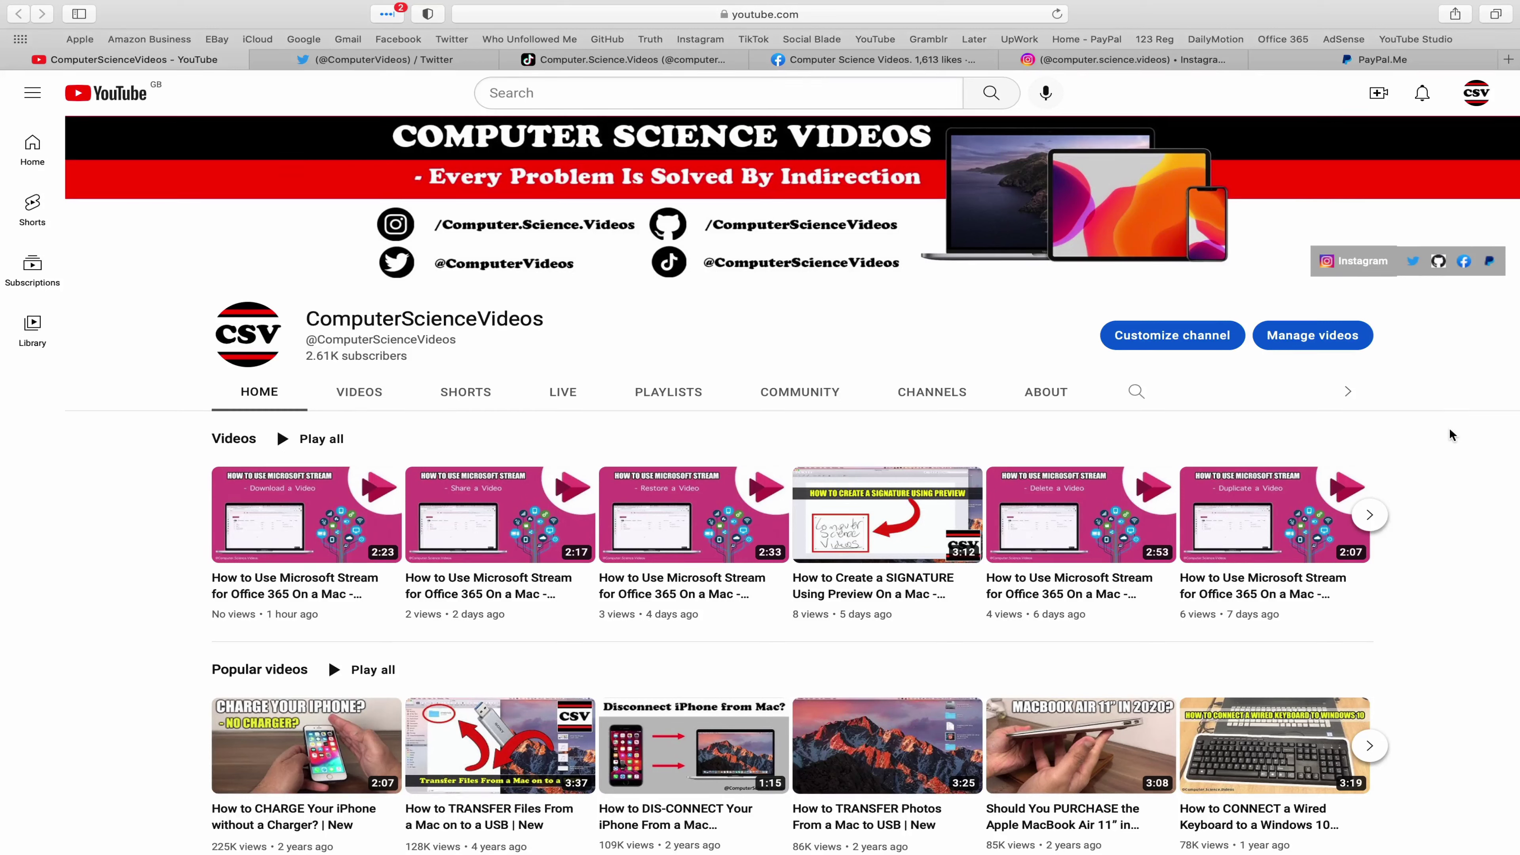
View the channel's Twitter, TikTok, Facebook, Instagram and PayPal.Me pages one after another.
{"action": "left_click", "coordinate": [359, 60]}
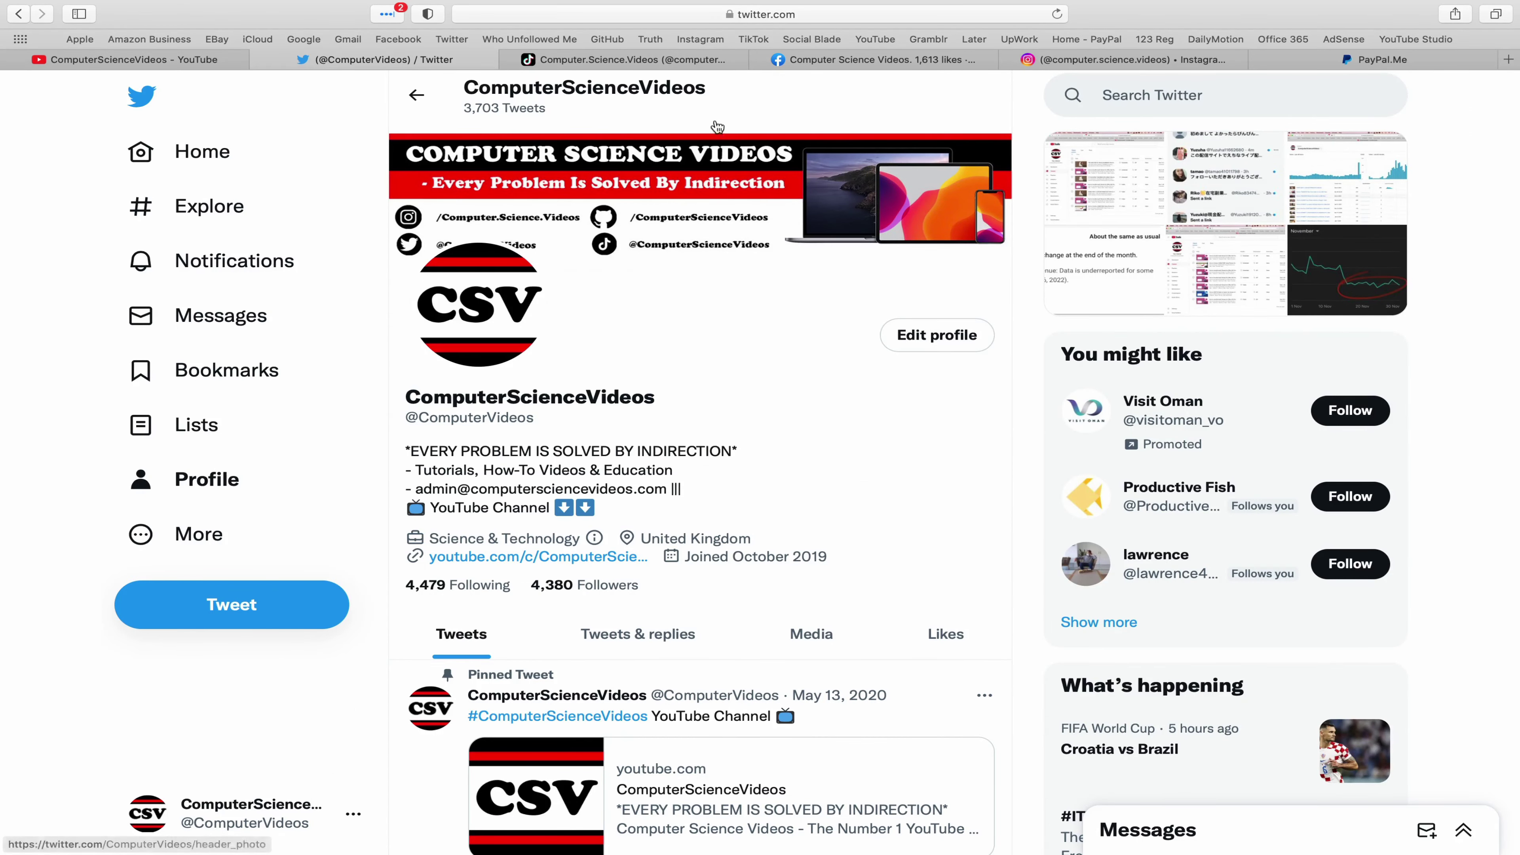
{"action": "left_click", "coordinate": [664, 67]}
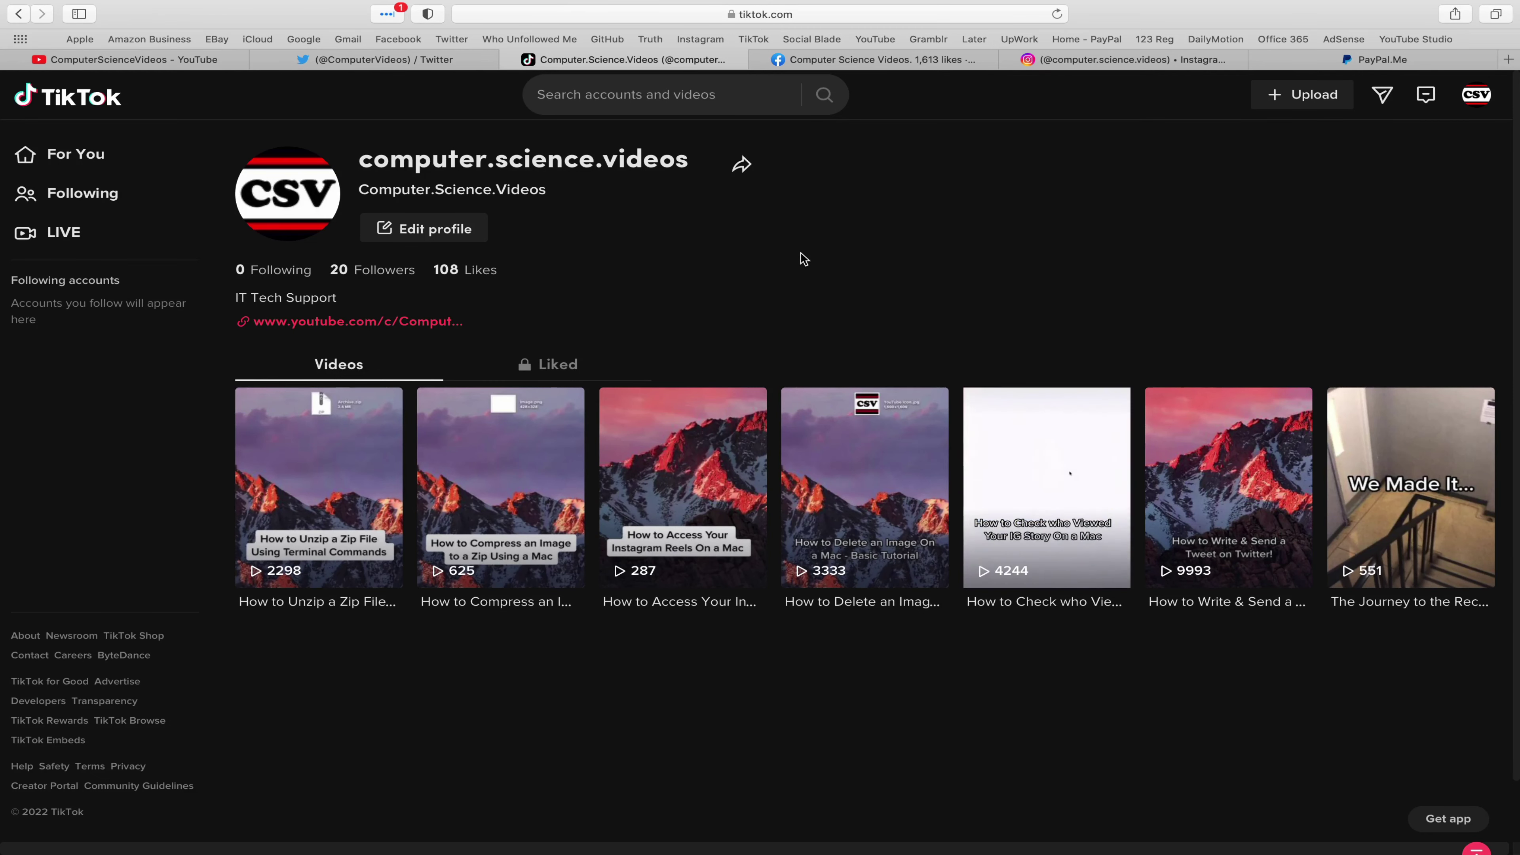
{"action": "left_click", "coordinate": [882, 62]}
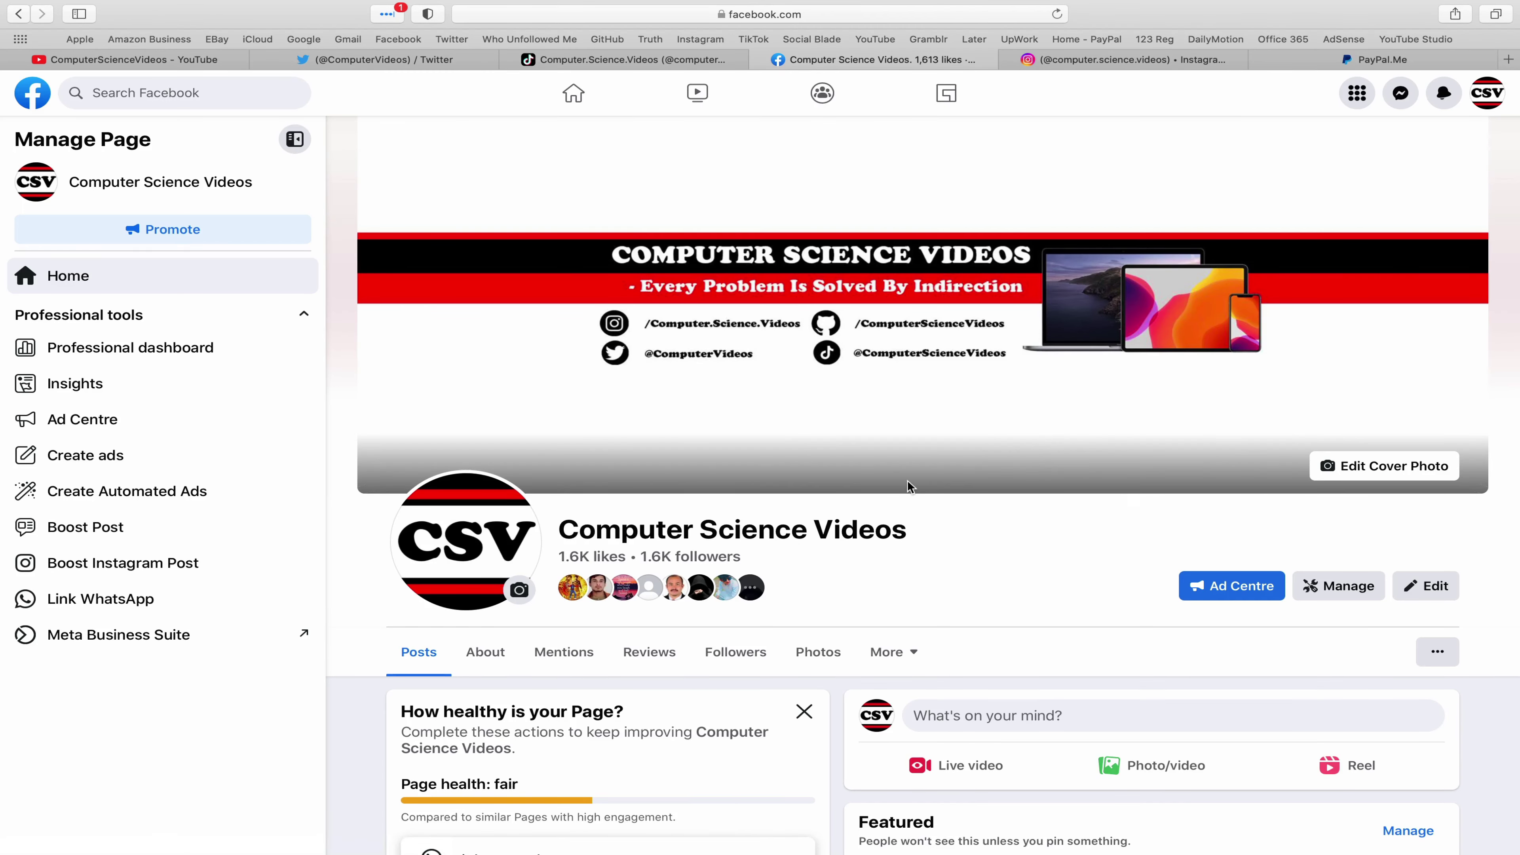
{"action": "left_click", "coordinate": [1134, 60]}
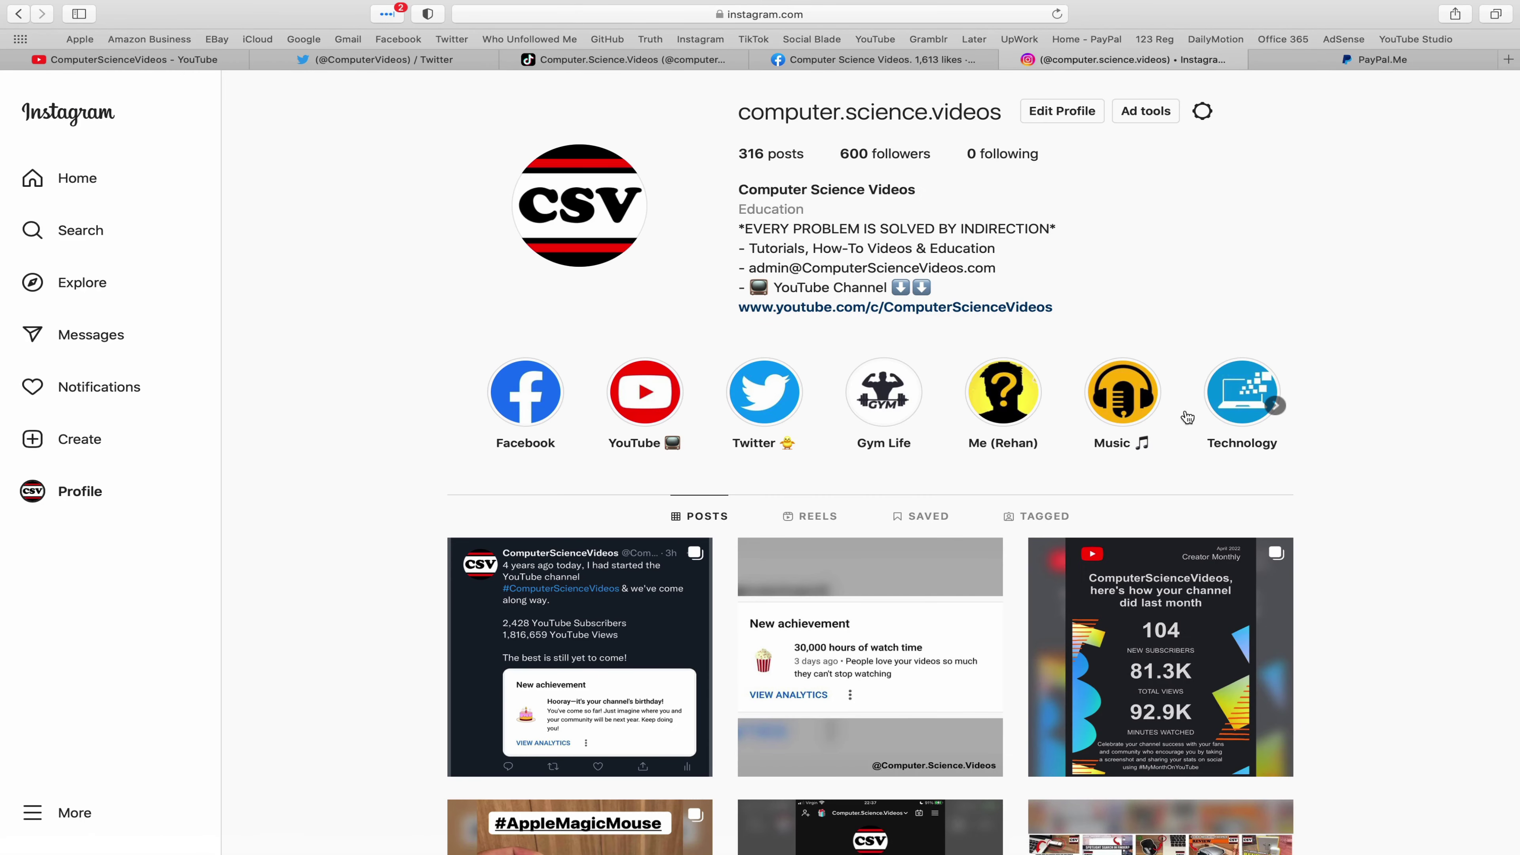
{"action": "left_click", "coordinate": [1376, 60]}
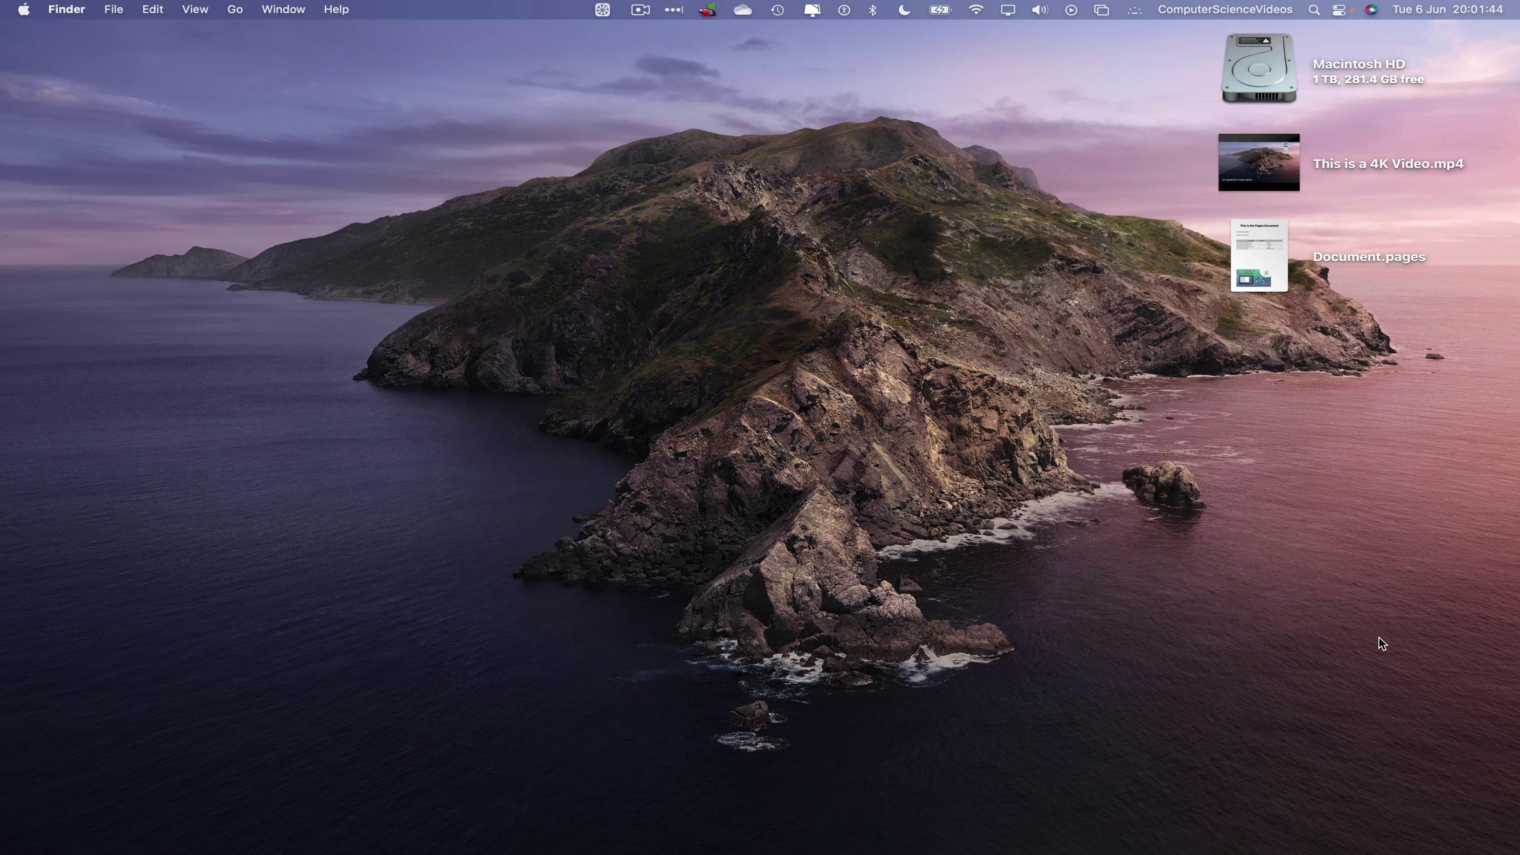
Open the Truth Social profile page in Safari and minimise the browser window to reveal the desktop.
{"action": "mouse_move", "coordinate": [342, 845]}
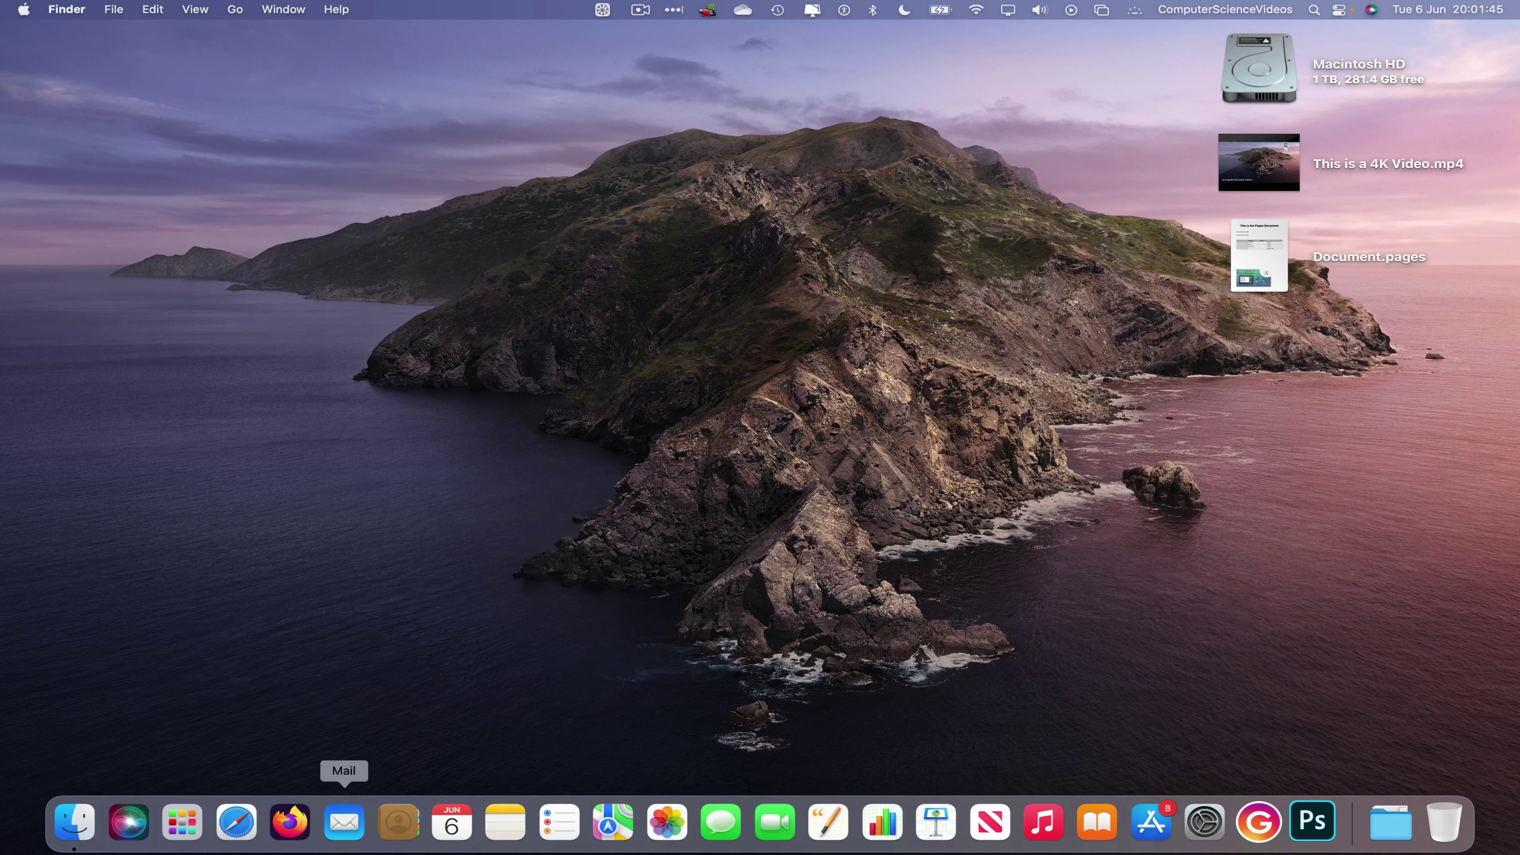
{"action": "left_click", "coordinate": [182, 845]}
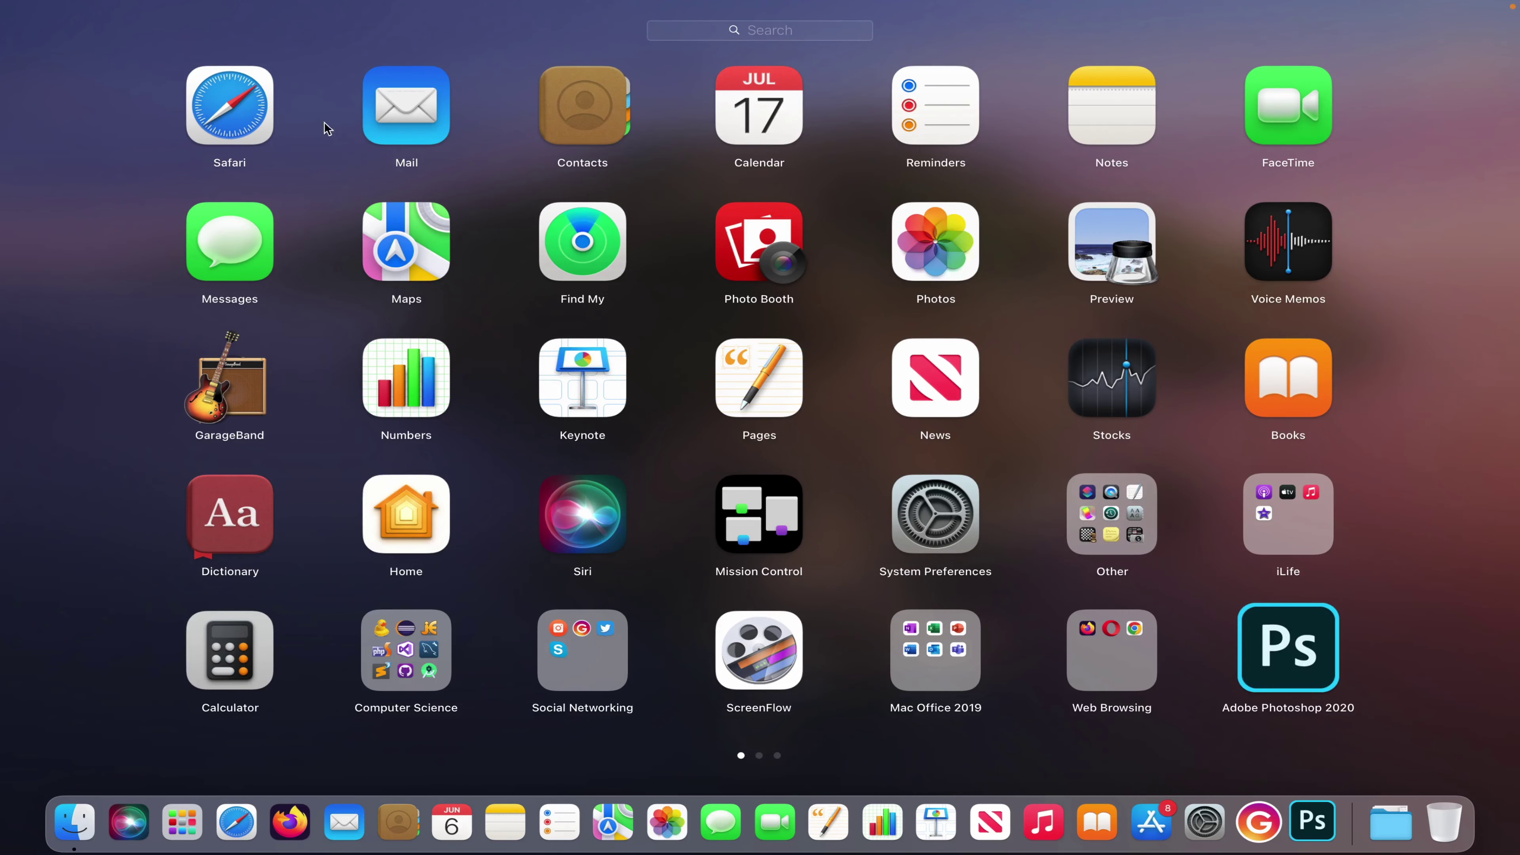
{"action": "key", "text": "Escape"}
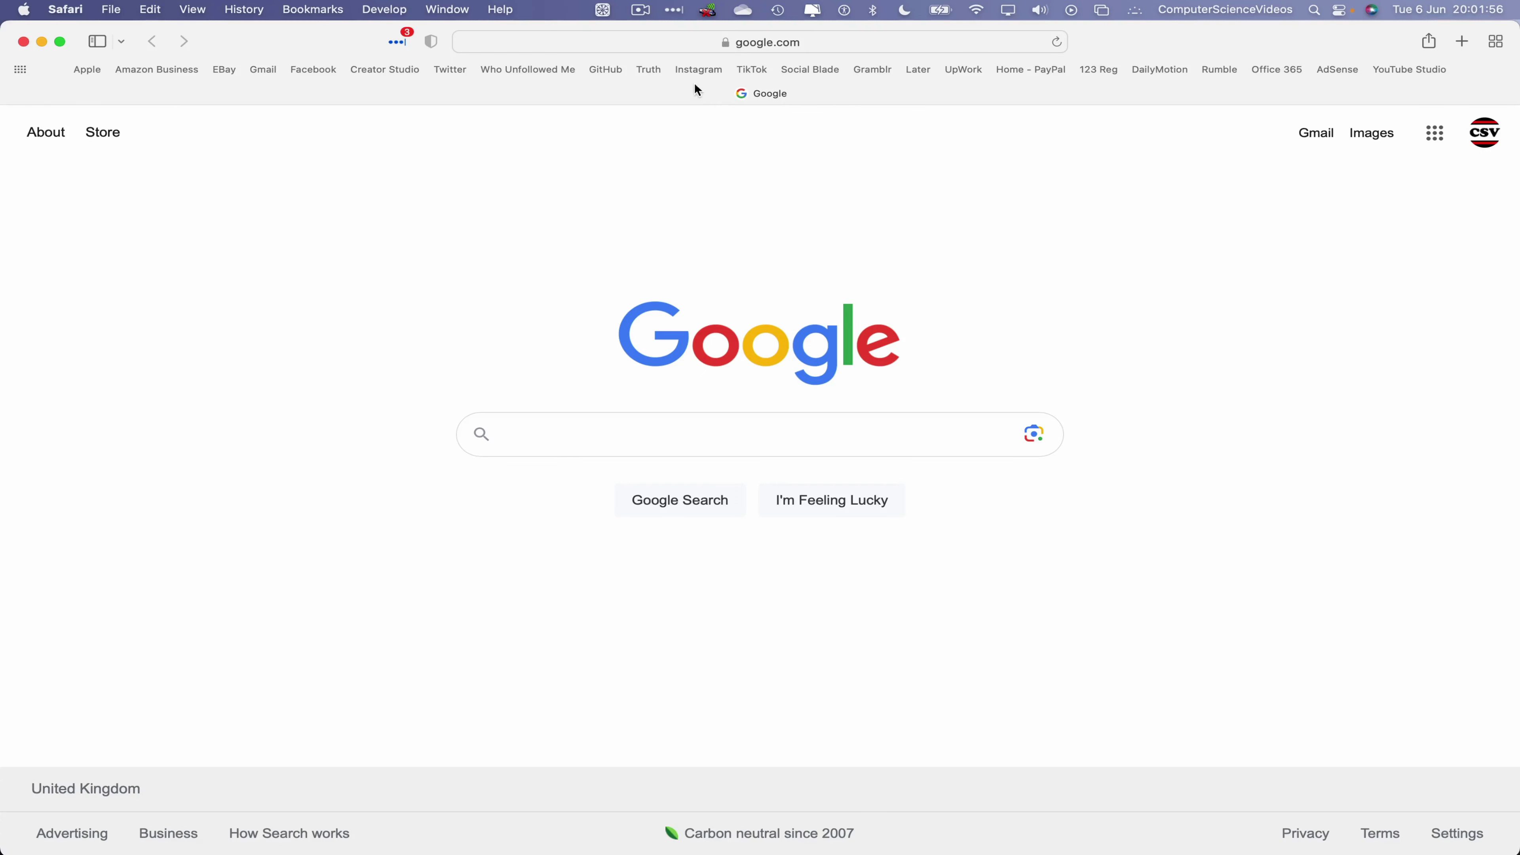
{"action": "left_click", "coordinate": [654, 71]}
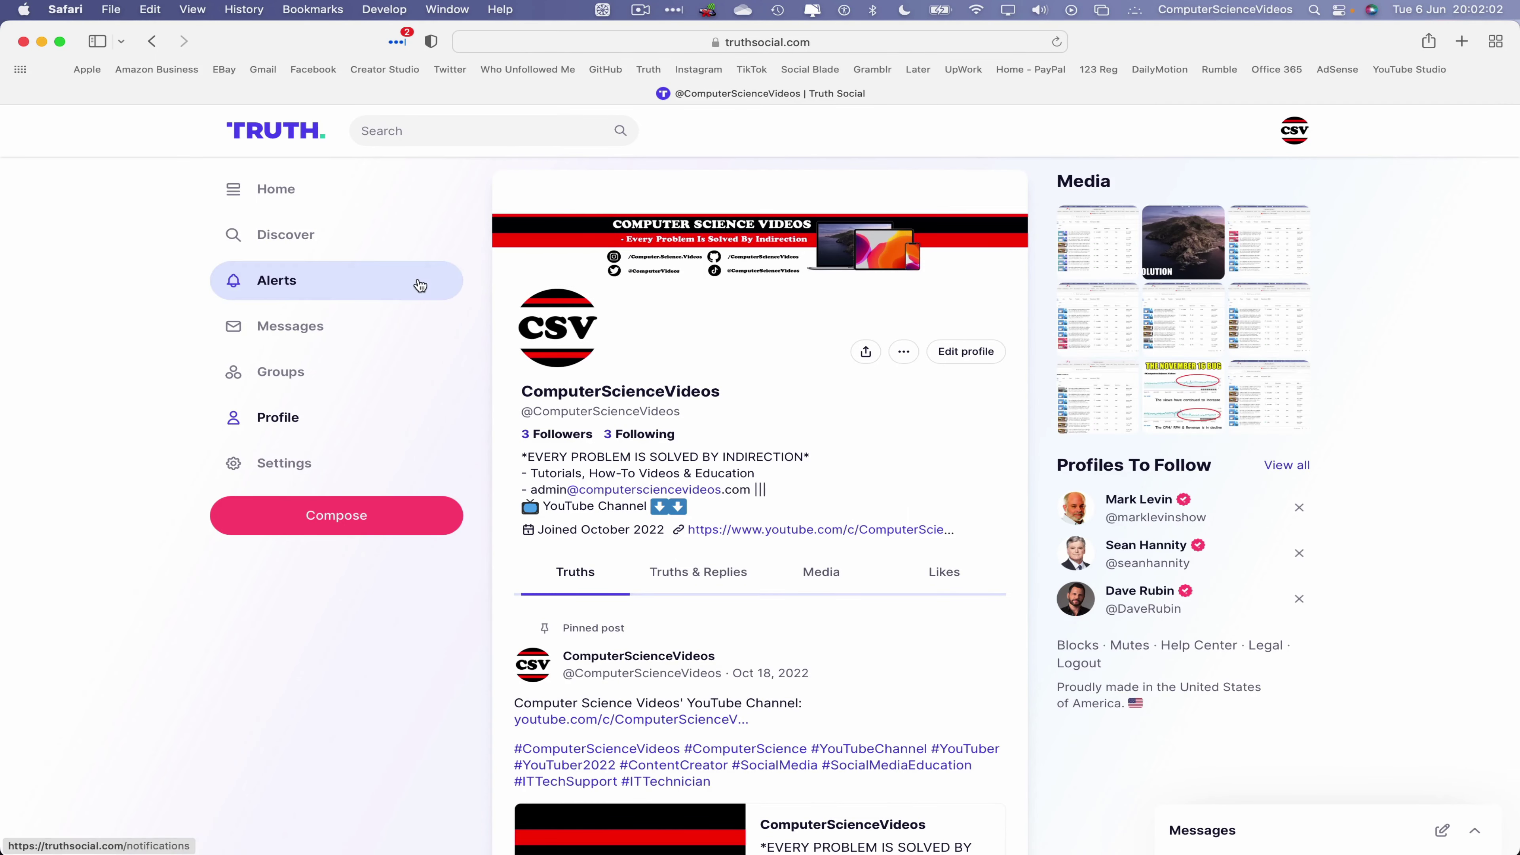
{"action": "left_click", "coordinate": [42, 42]}
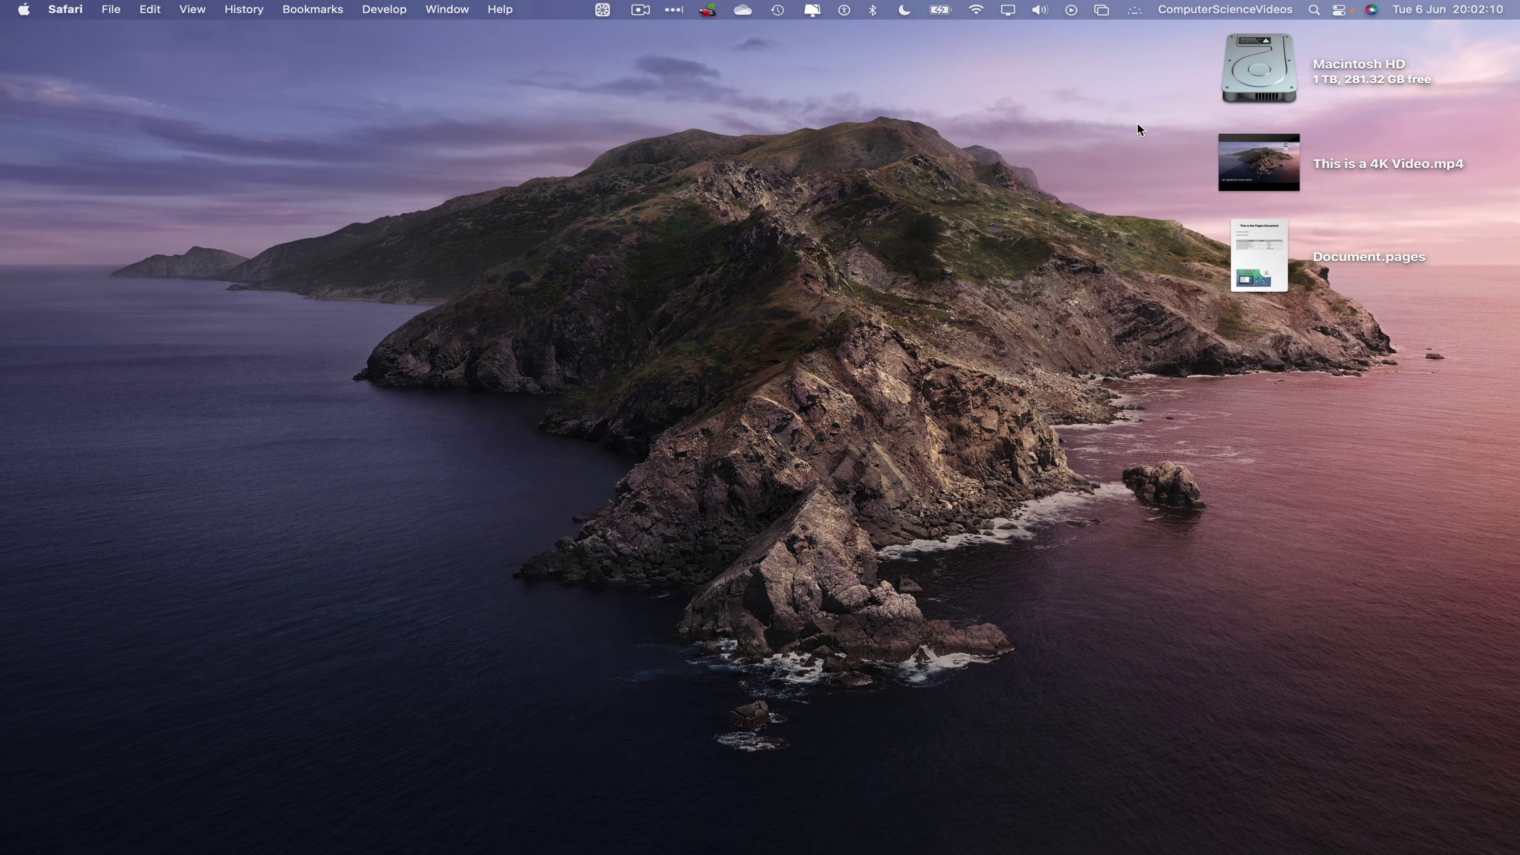
Examine the file info of This is a 4K Video.mp4 on the desktop, including its dimensions, and close it.
{"action": "mouse_move", "coordinate": [1257, 136]}
{"action": "right_click", "coordinate": [1294, 162]}
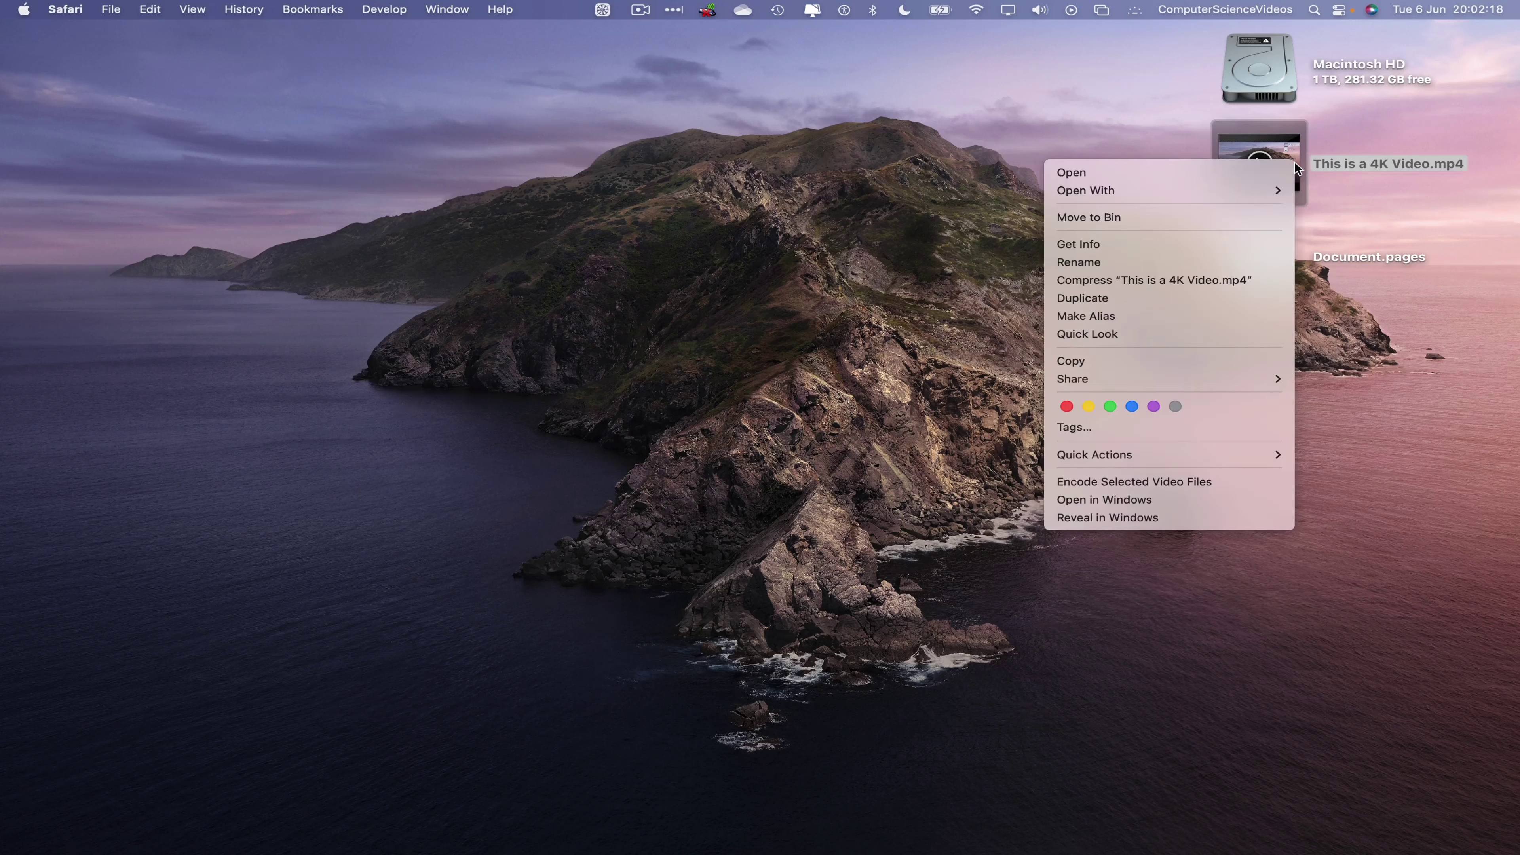
{"action": "left_click", "coordinate": [1187, 243]}
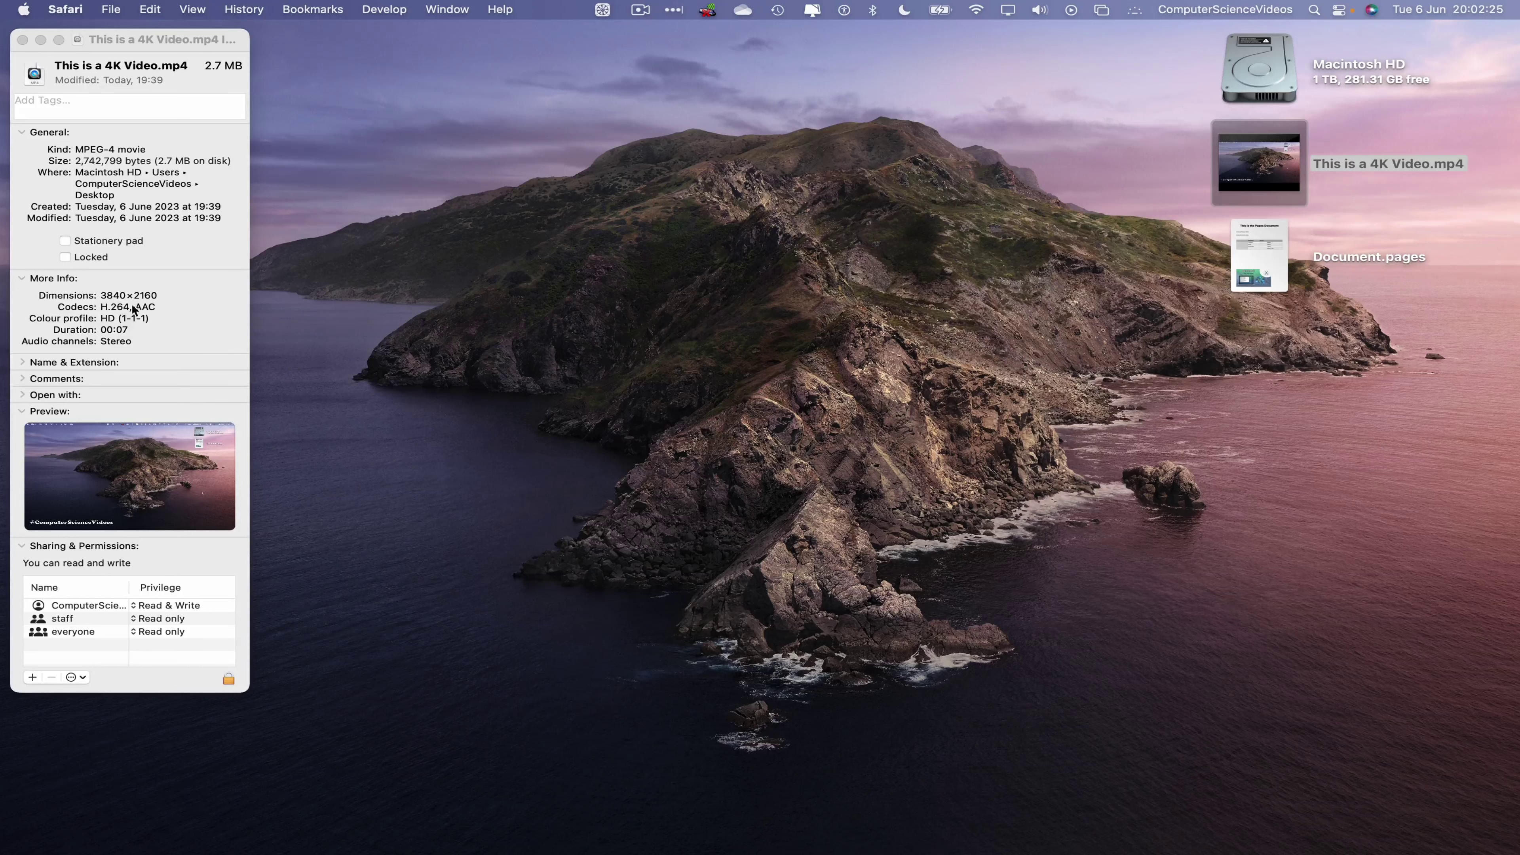
{"action": "left_click", "coordinate": [23, 40]}
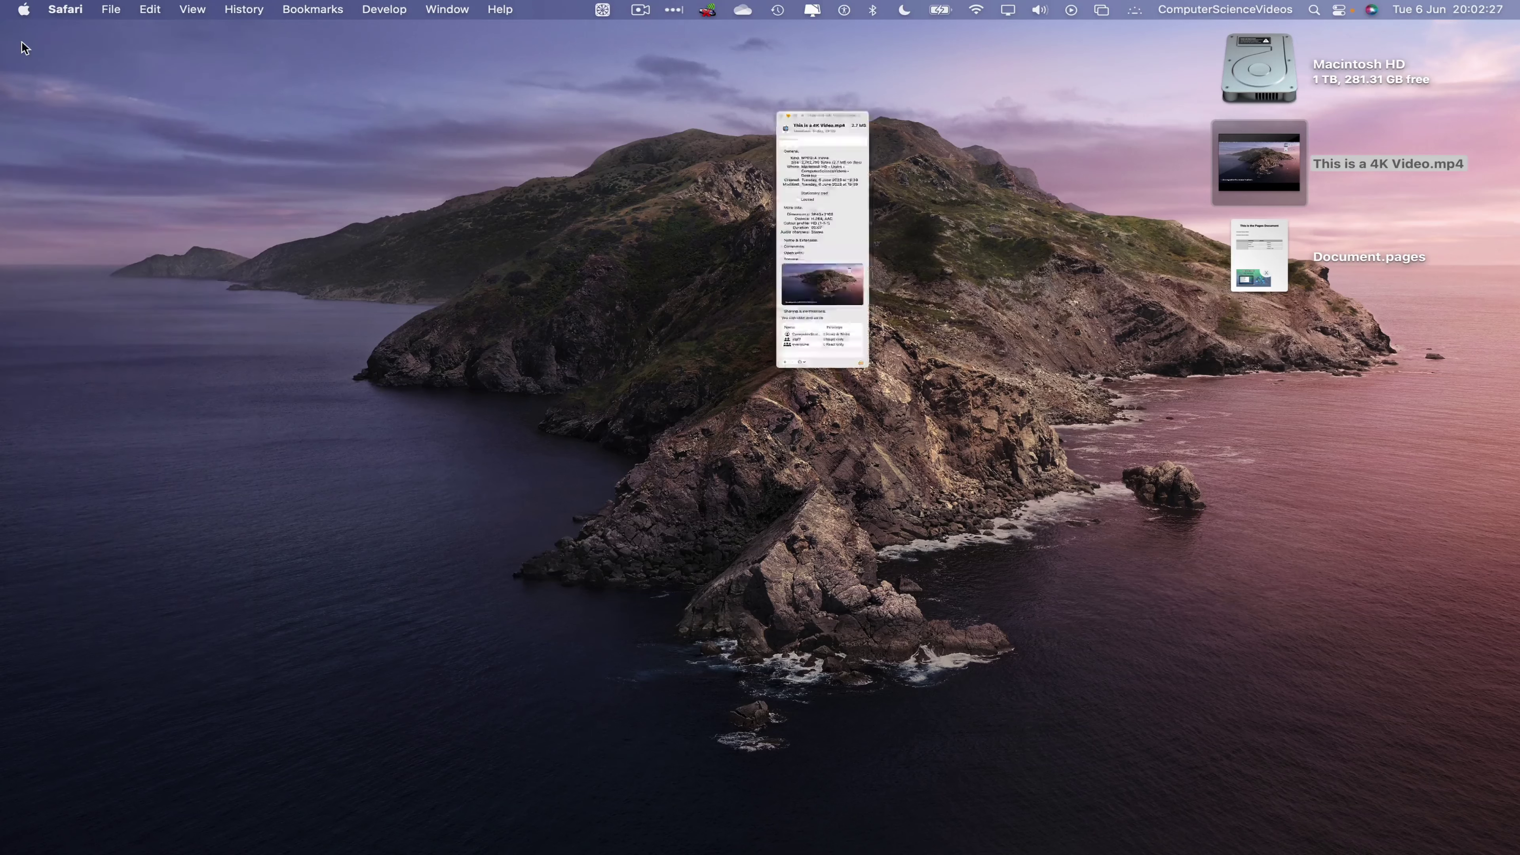
Preview This is a 4K Video.mp4 in QuickTime Player, skip ahead in it and quit the player.
{"action": "double_click", "coordinate": [1297, 173]}
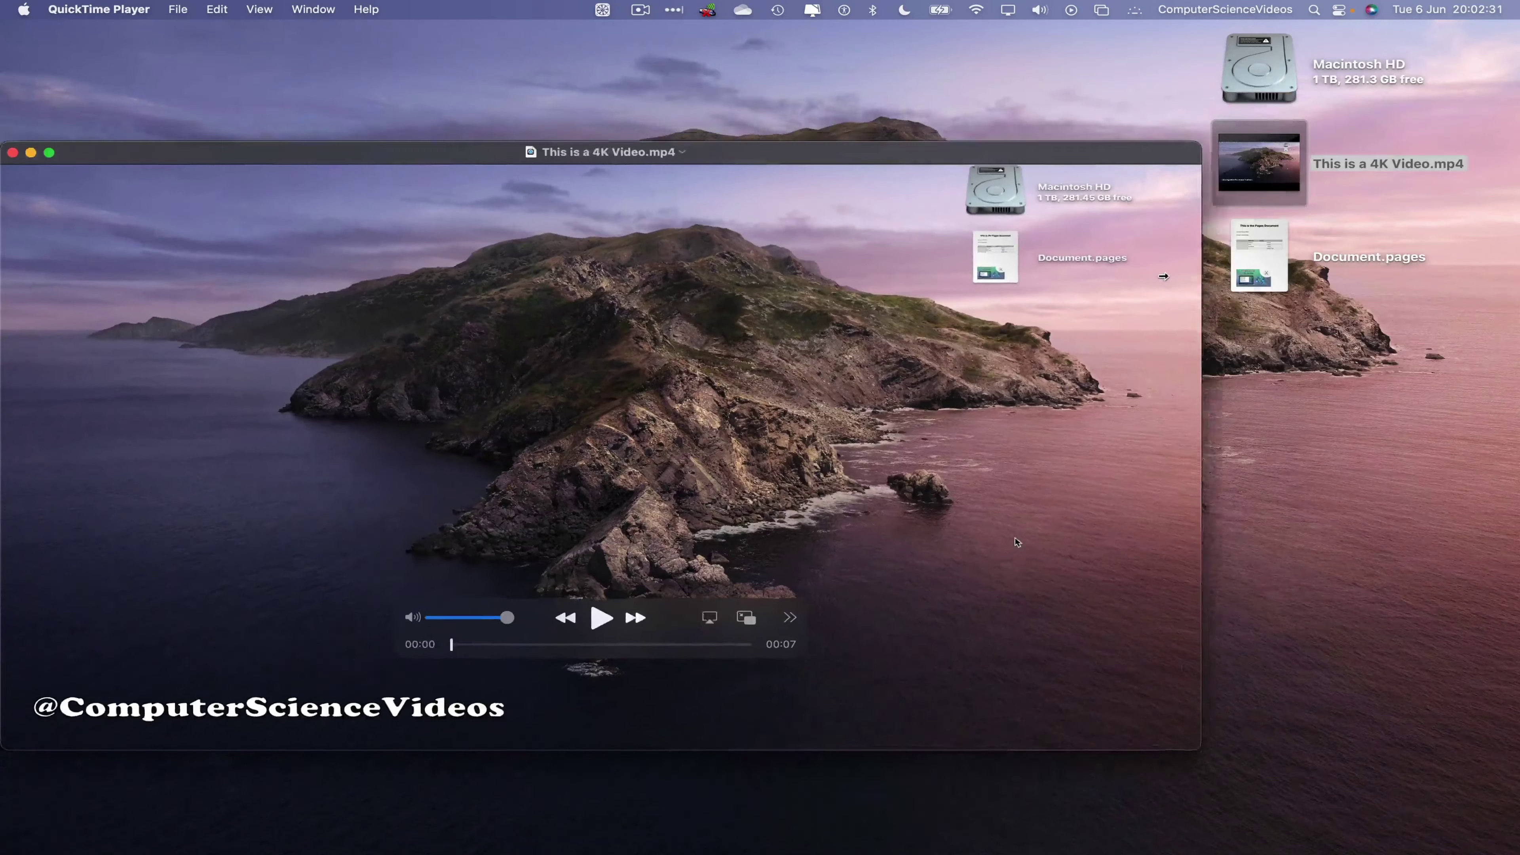
{"action": "left_click_drag", "start_coordinate": [466, 637], "coordinate": [676, 637]}
{"action": "left_click", "coordinate": [84, 10]}
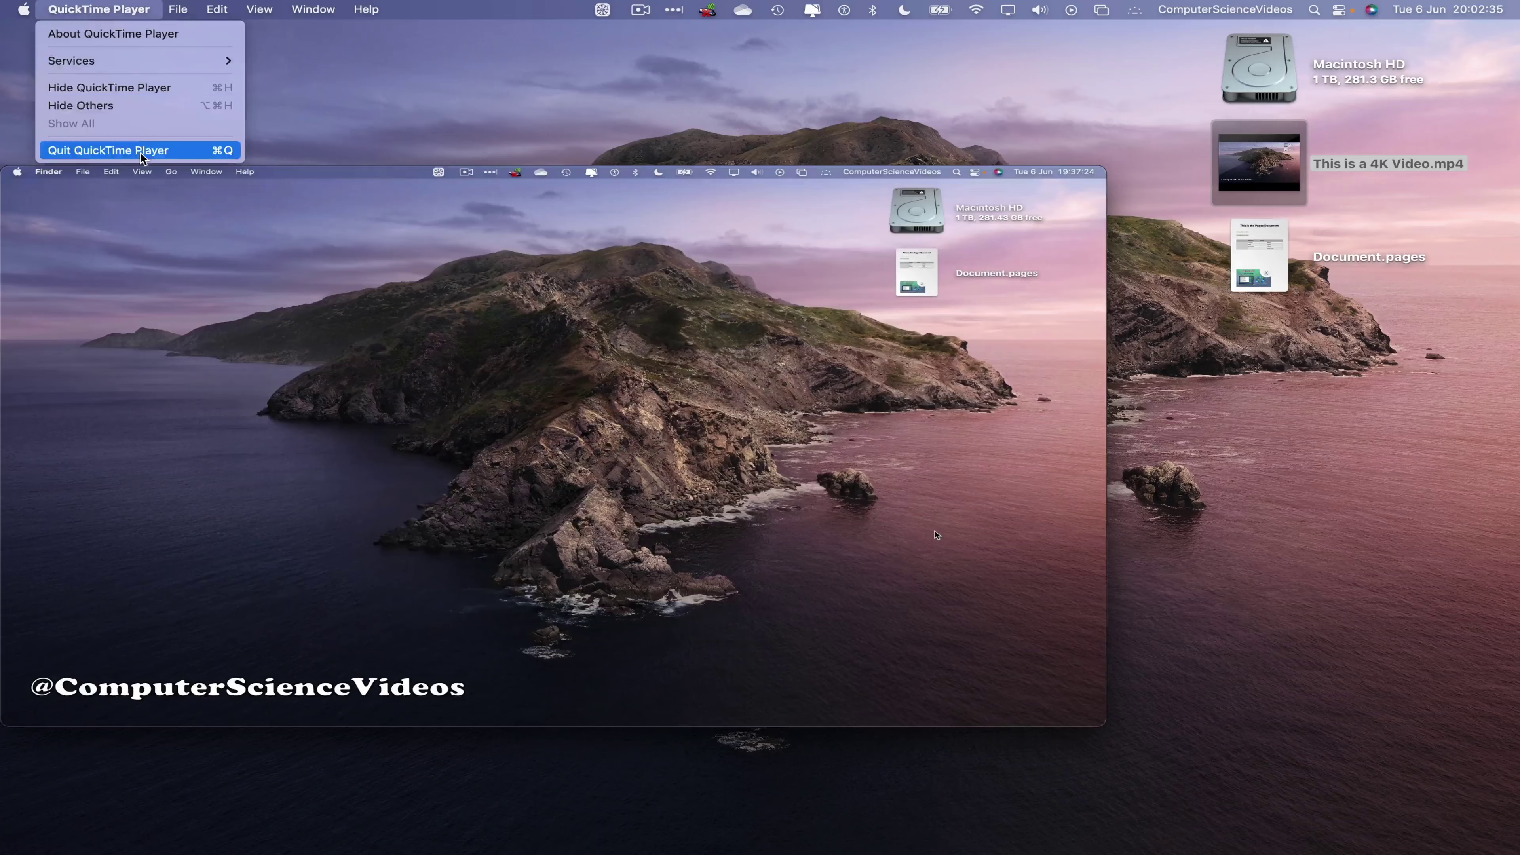
{"action": "left_click", "coordinate": [160, 151]}
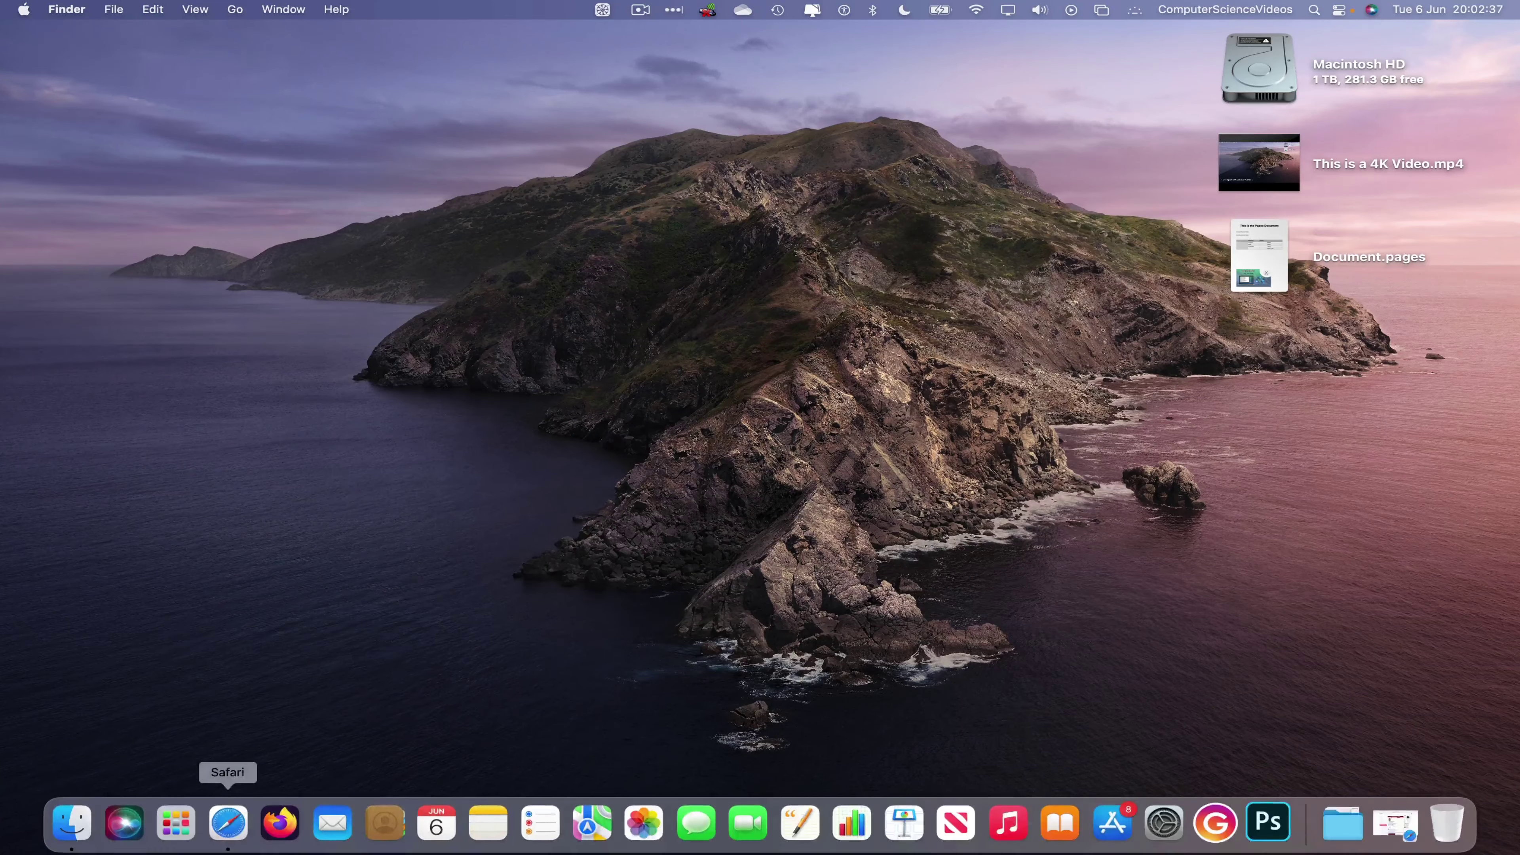
Switch back to Safari, start a new Truth and attach This is a 4K Video.mp4 from the desktop.
{"action": "left_click", "coordinate": [226, 821]}
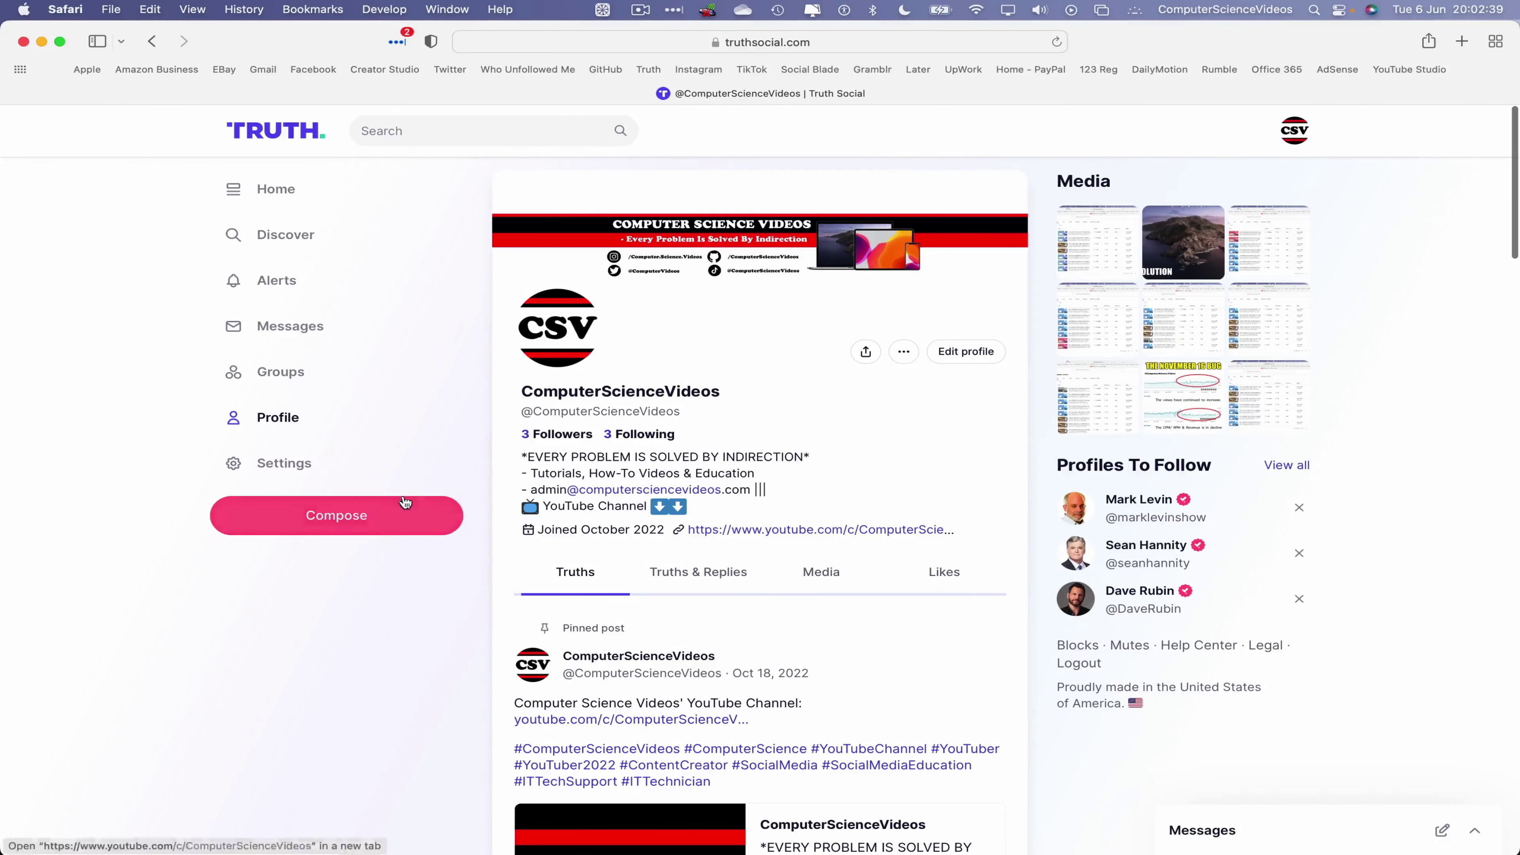
{"action": "left_click", "coordinate": [407, 515]}
{"action": "left_click_drag", "start_coordinate": [1515, 246], "coordinate": [1172, 296]}
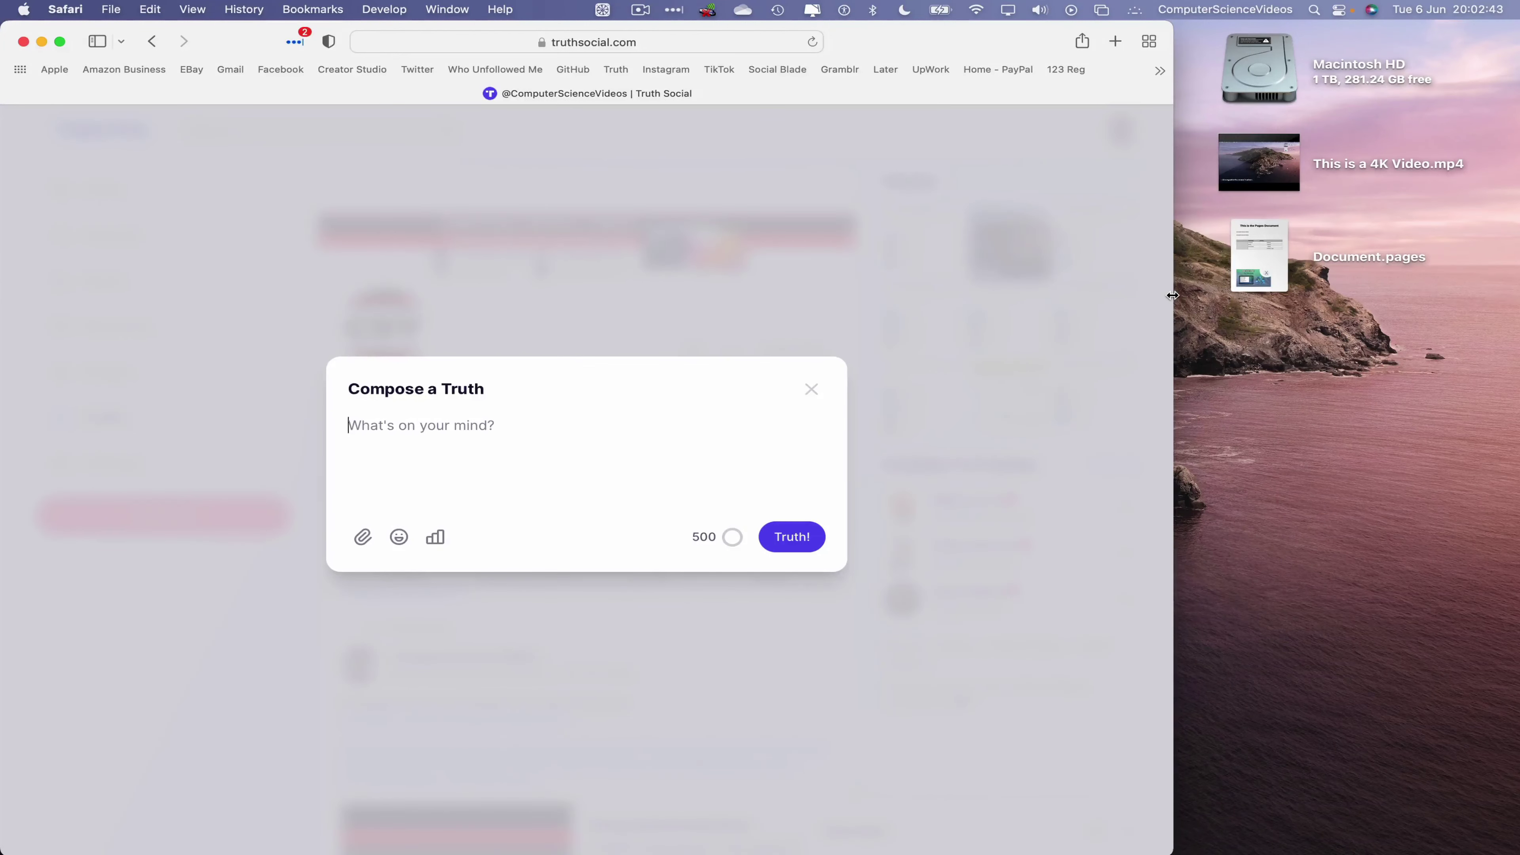
{"action": "left_click_drag", "start_coordinate": [1287, 163], "coordinate": [520, 486]}
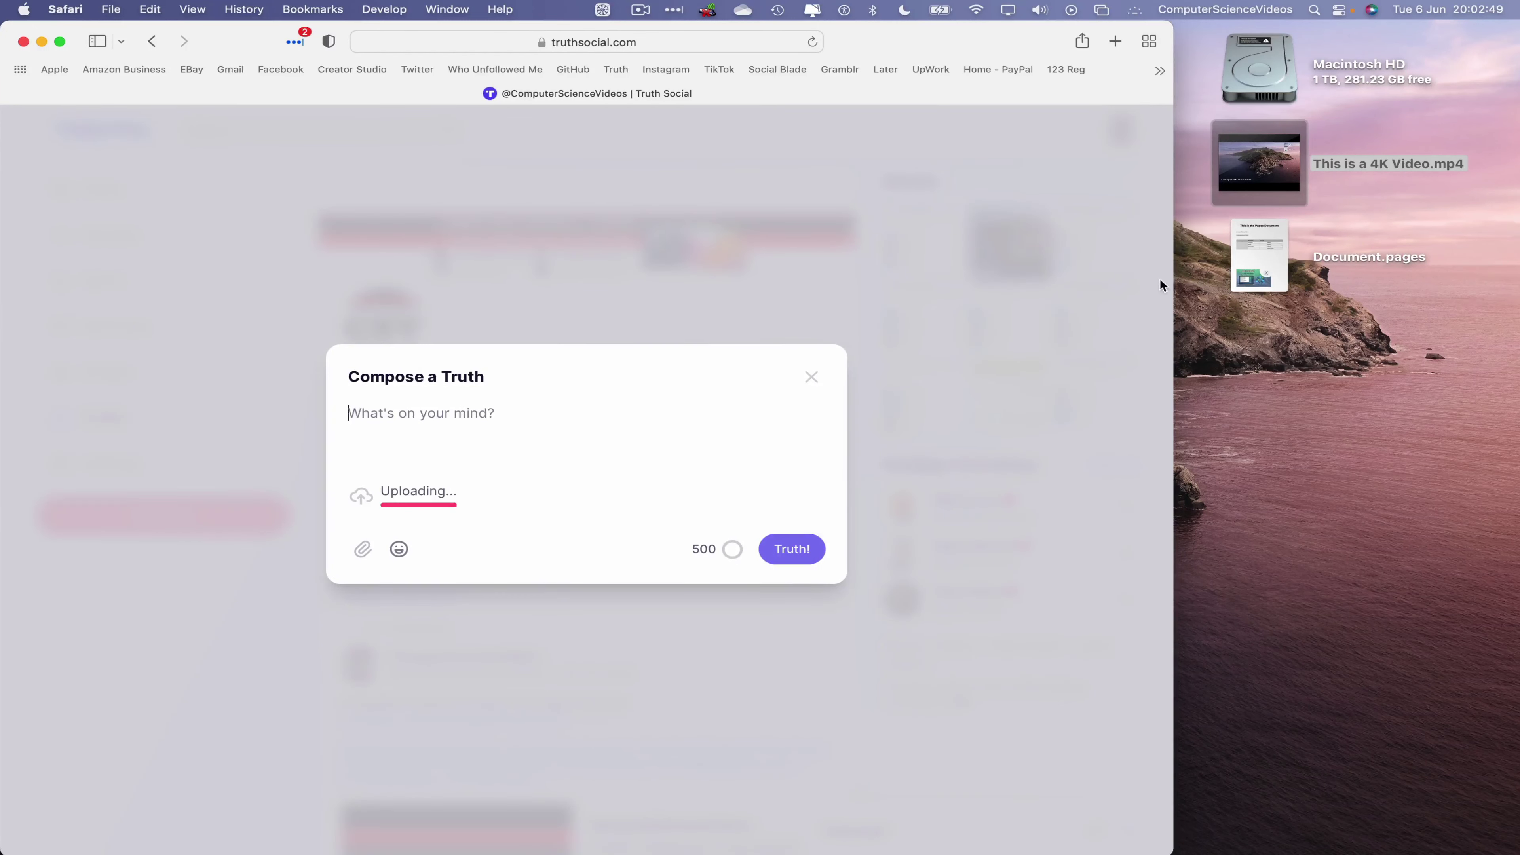
{"action": "left_click_drag", "start_coordinate": [1173, 279], "coordinate": [1517, 265]}
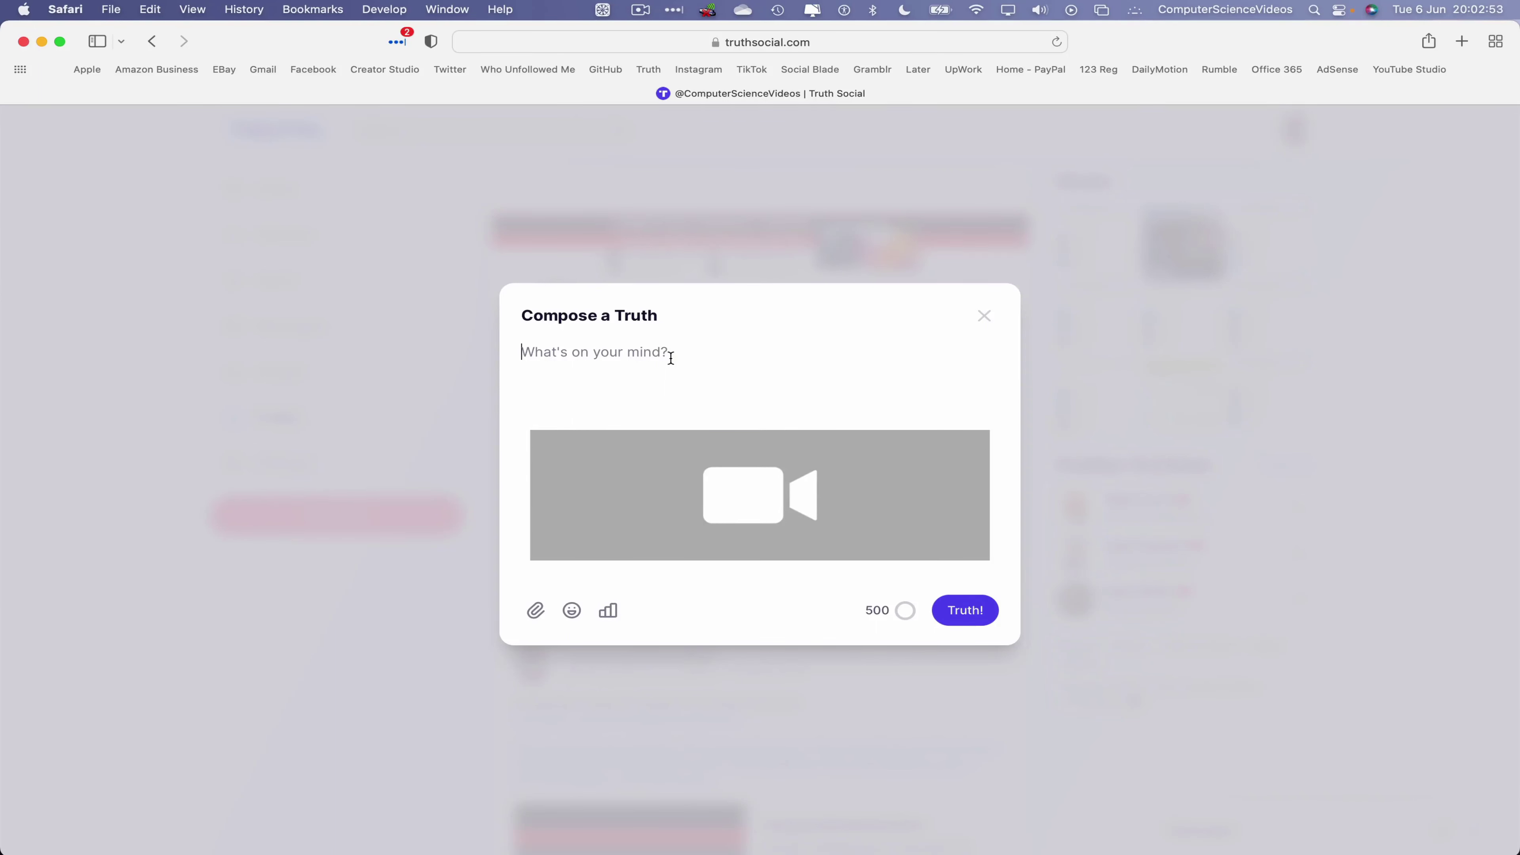
Caption the post "This is a 4K video! #ComputerScienceVideos #4KVideo" and publish it.
{"action": "type", "text": "This is a 4K video! "}
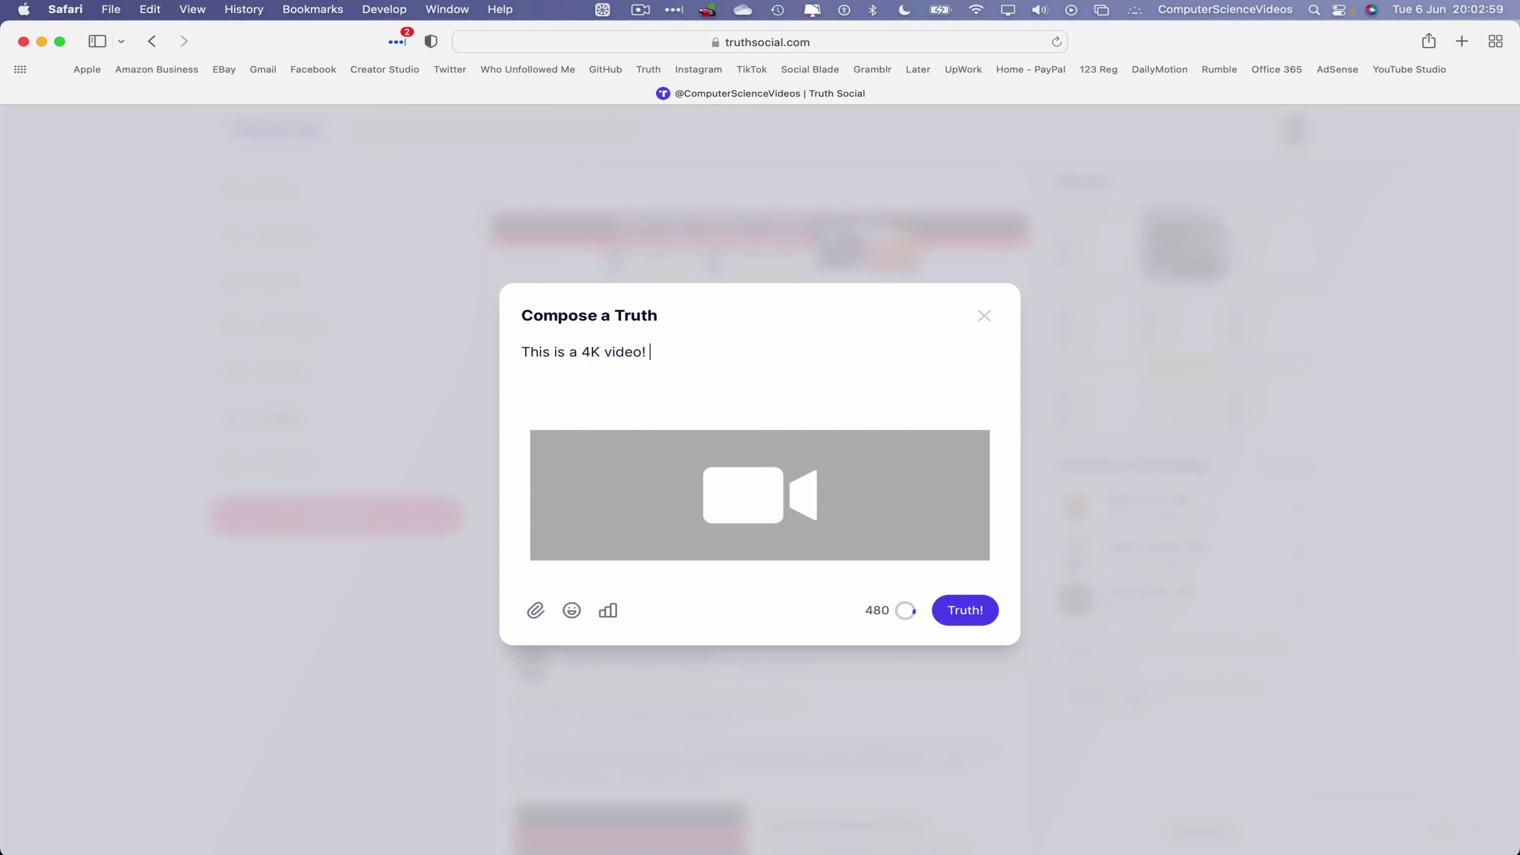
{"action": "type", "text": "#ComputerScienceVideos #"}
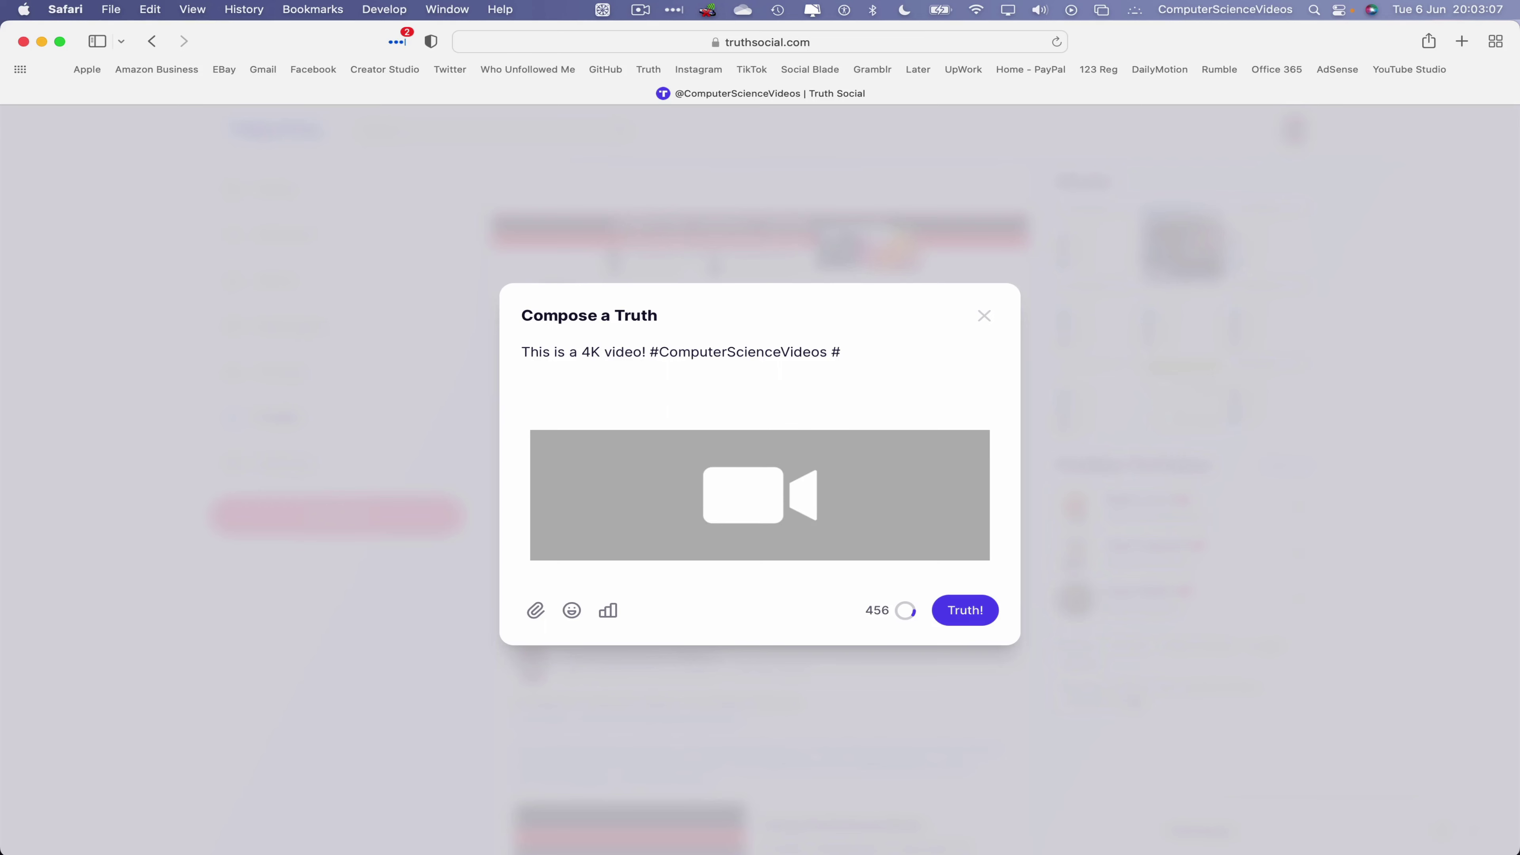
{"action": "type", "text": "4KVideo"}
{"action": "left_click", "coordinate": [957, 621]}
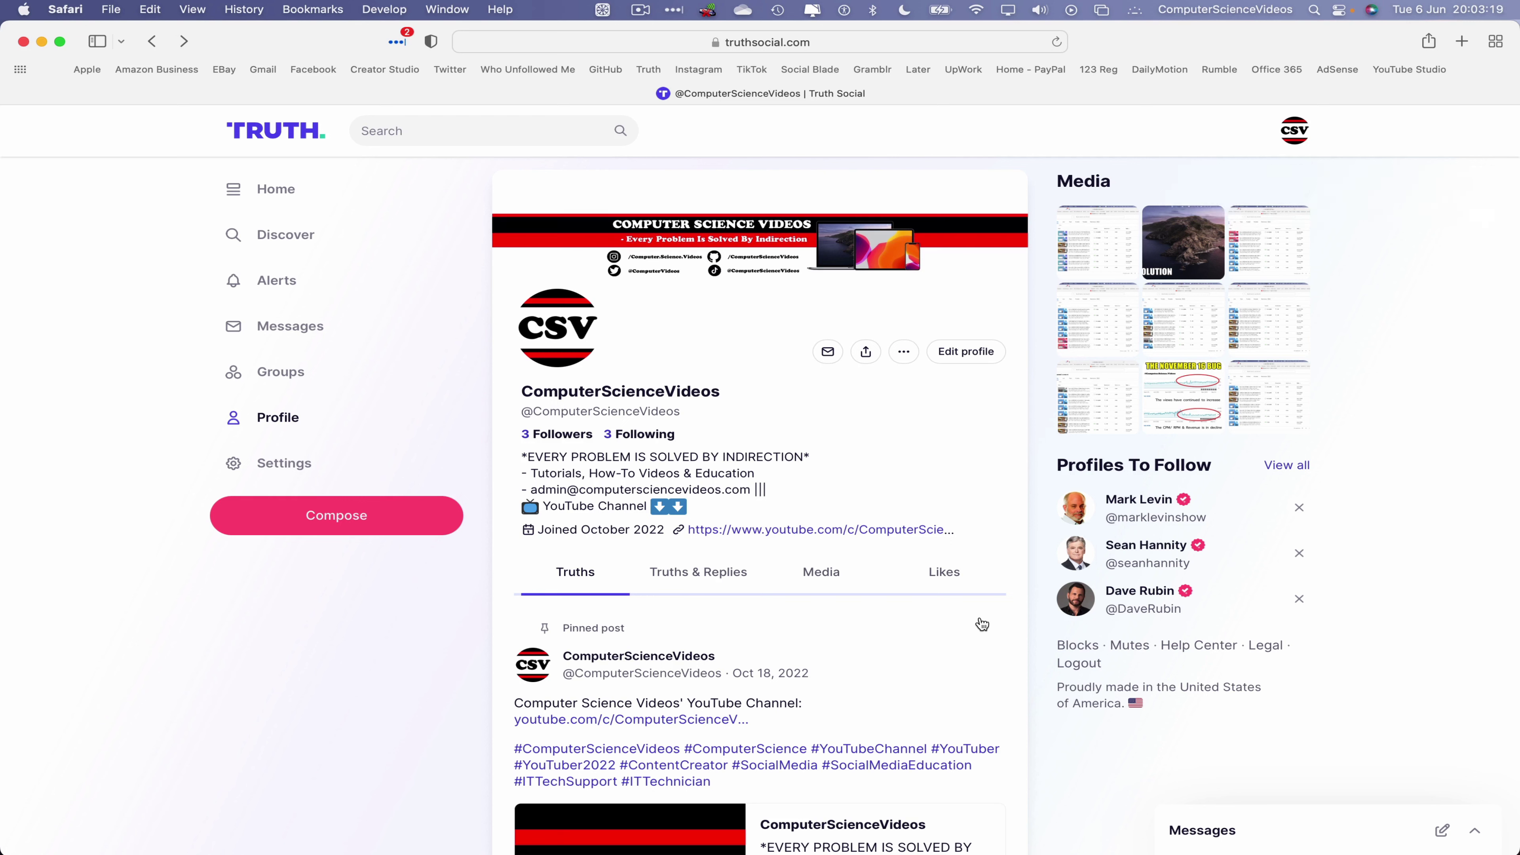
Reload the Truth Social profile page and find the new 4K video post below the pinned post.
{"action": "right_click", "coordinate": [1366, 381]}
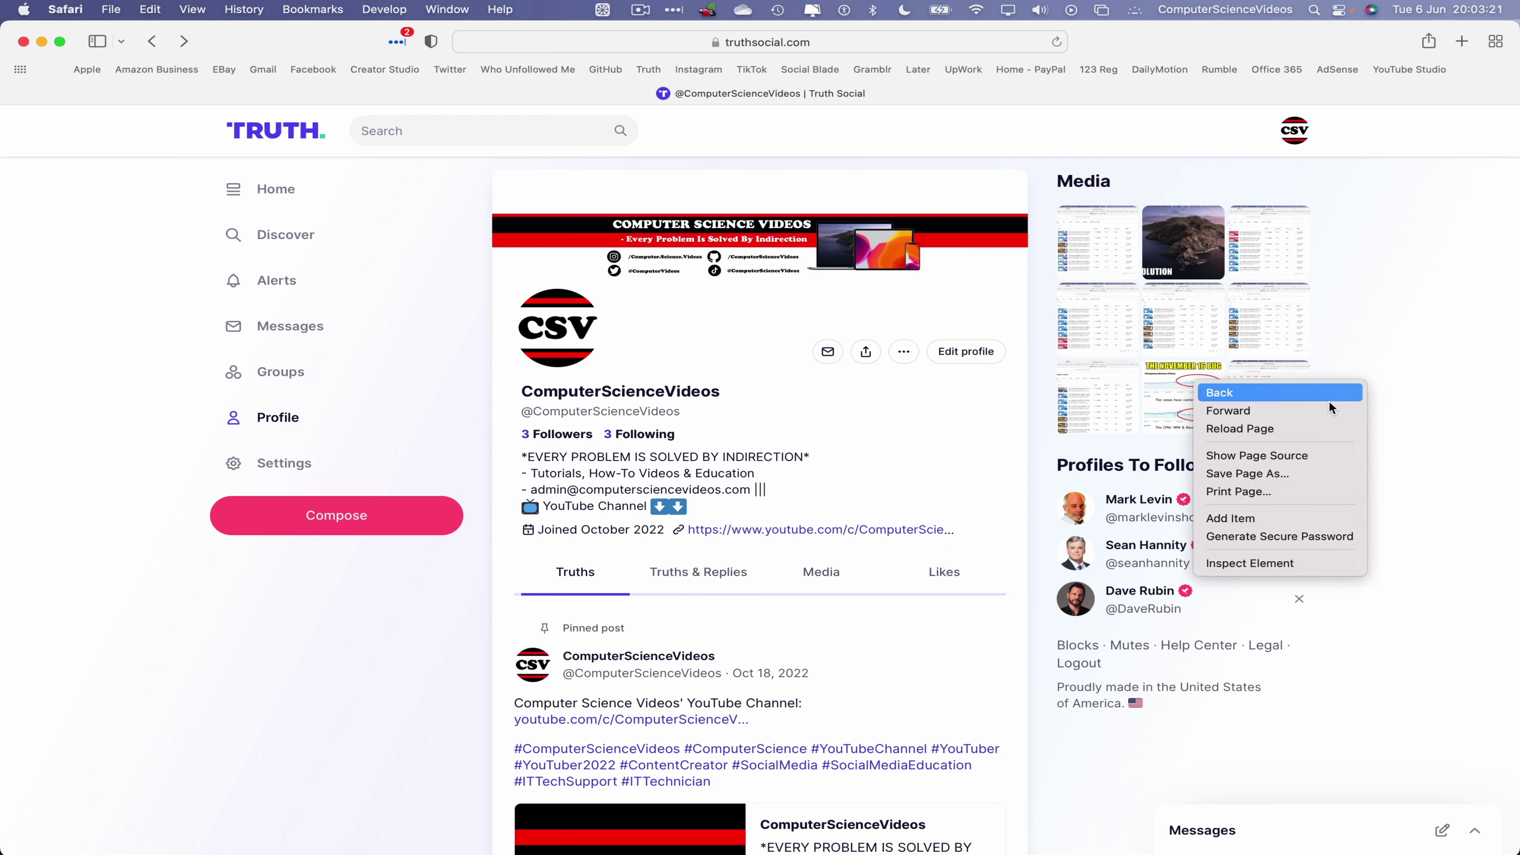
{"action": "left_click", "coordinate": [1303, 427]}
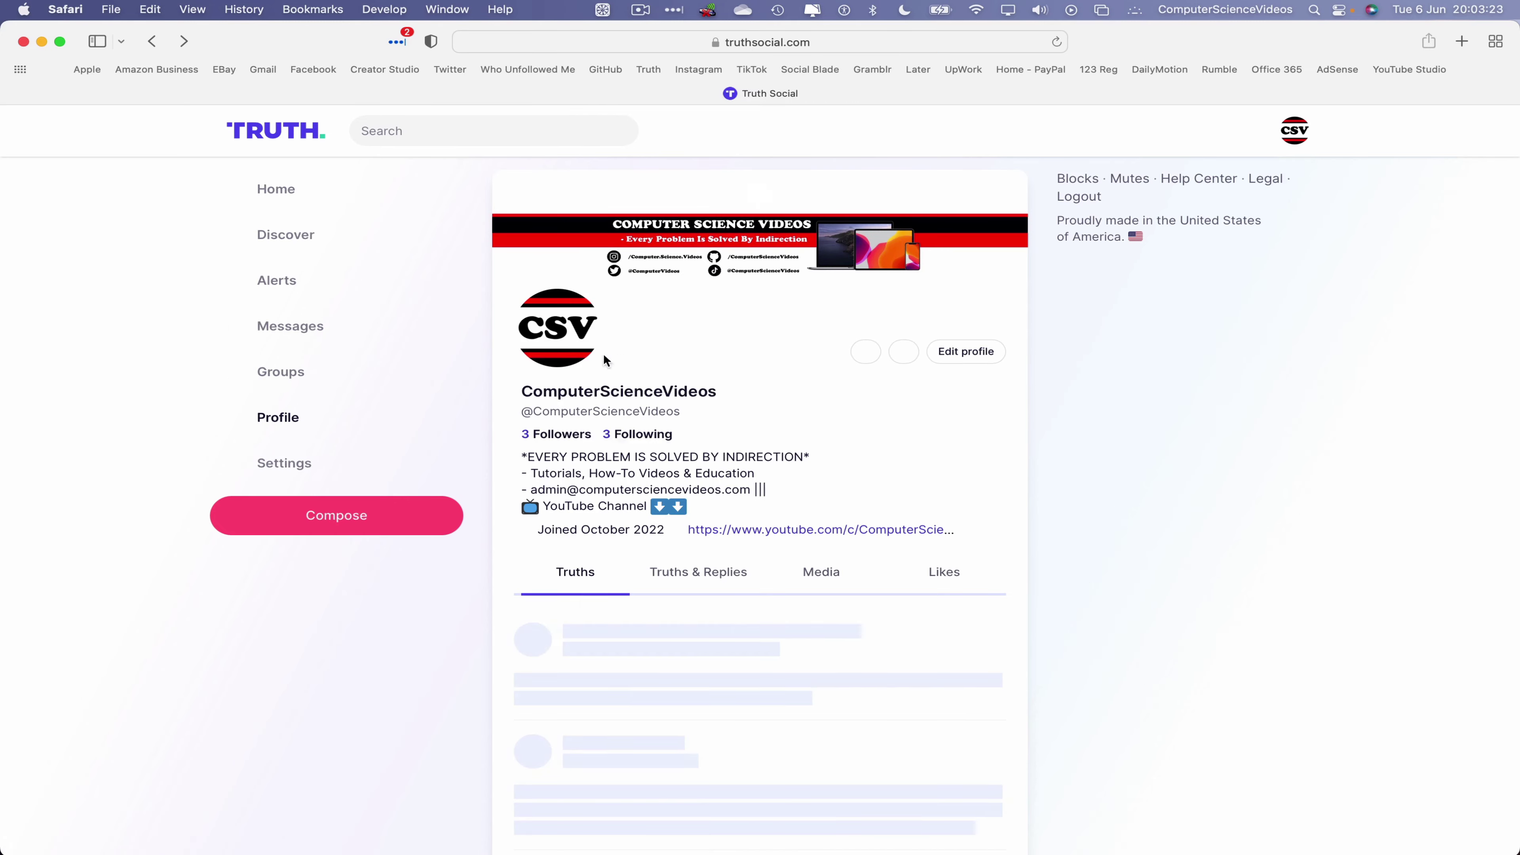
{"action": "scroll", "coordinate": [539, 361], "scroll_direction": "down", "scroll_amount": 15}
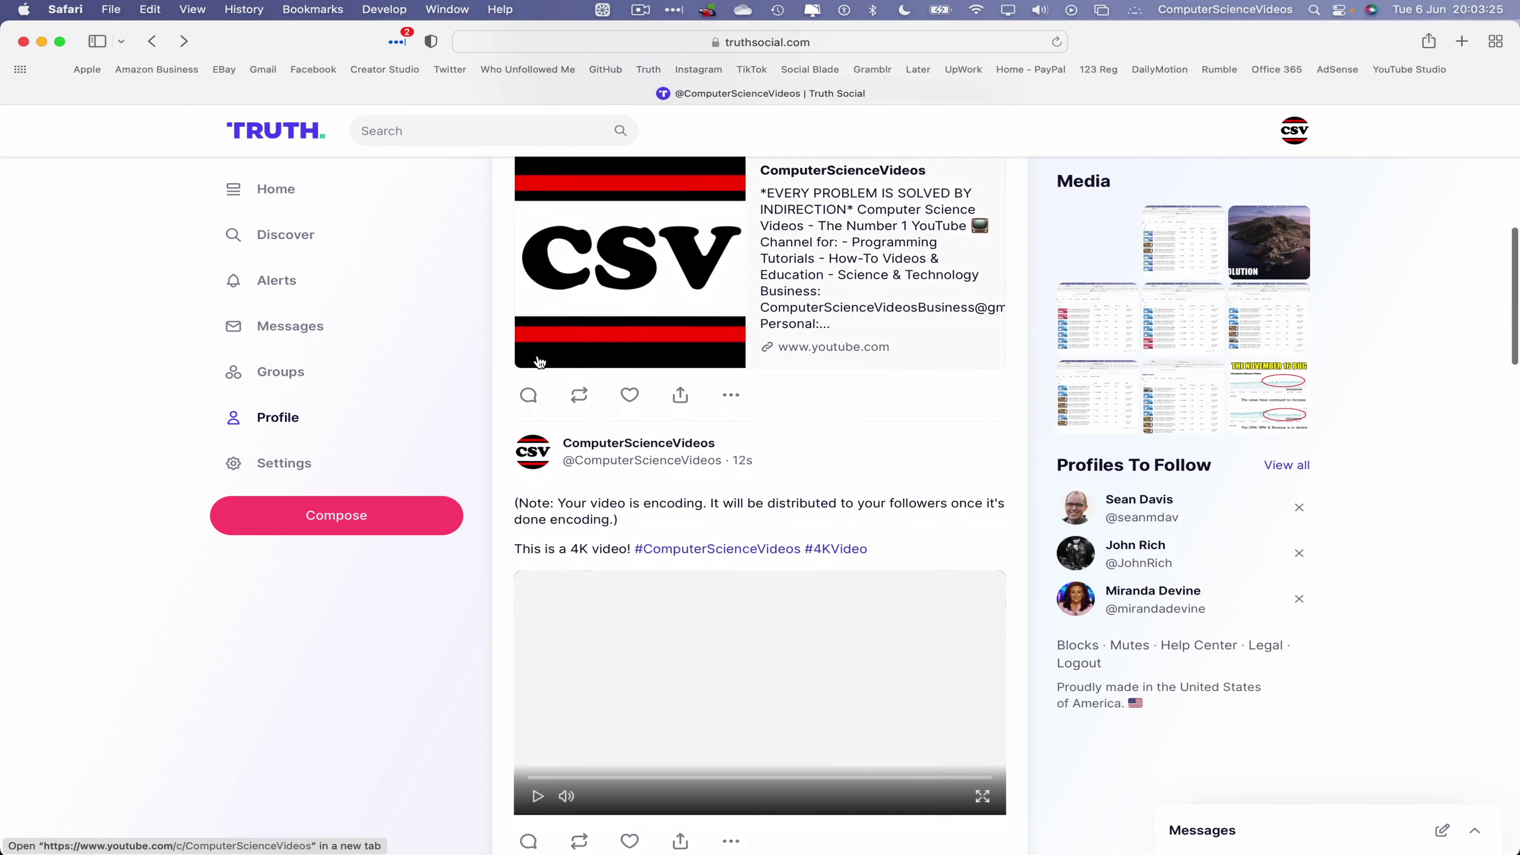
{"action": "scroll", "coordinate": [539, 361], "scroll_direction": "down", "scroll_amount": 2}
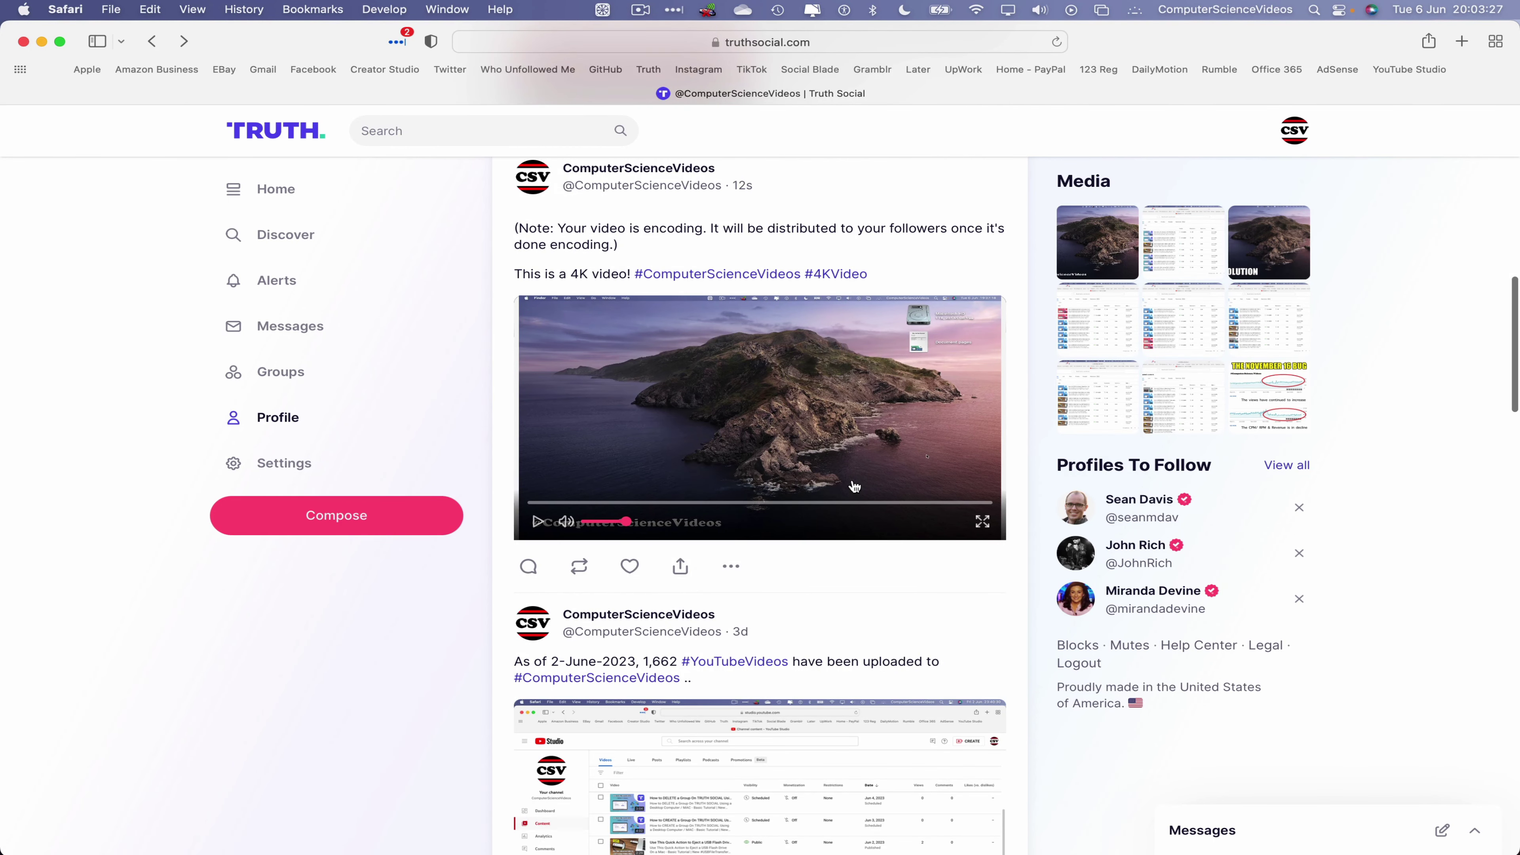
Mute the posted video, view it in full screen from the 00:02 mark and return to the profile page.
{"action": "left_click", "coordinate": [566, 523]}
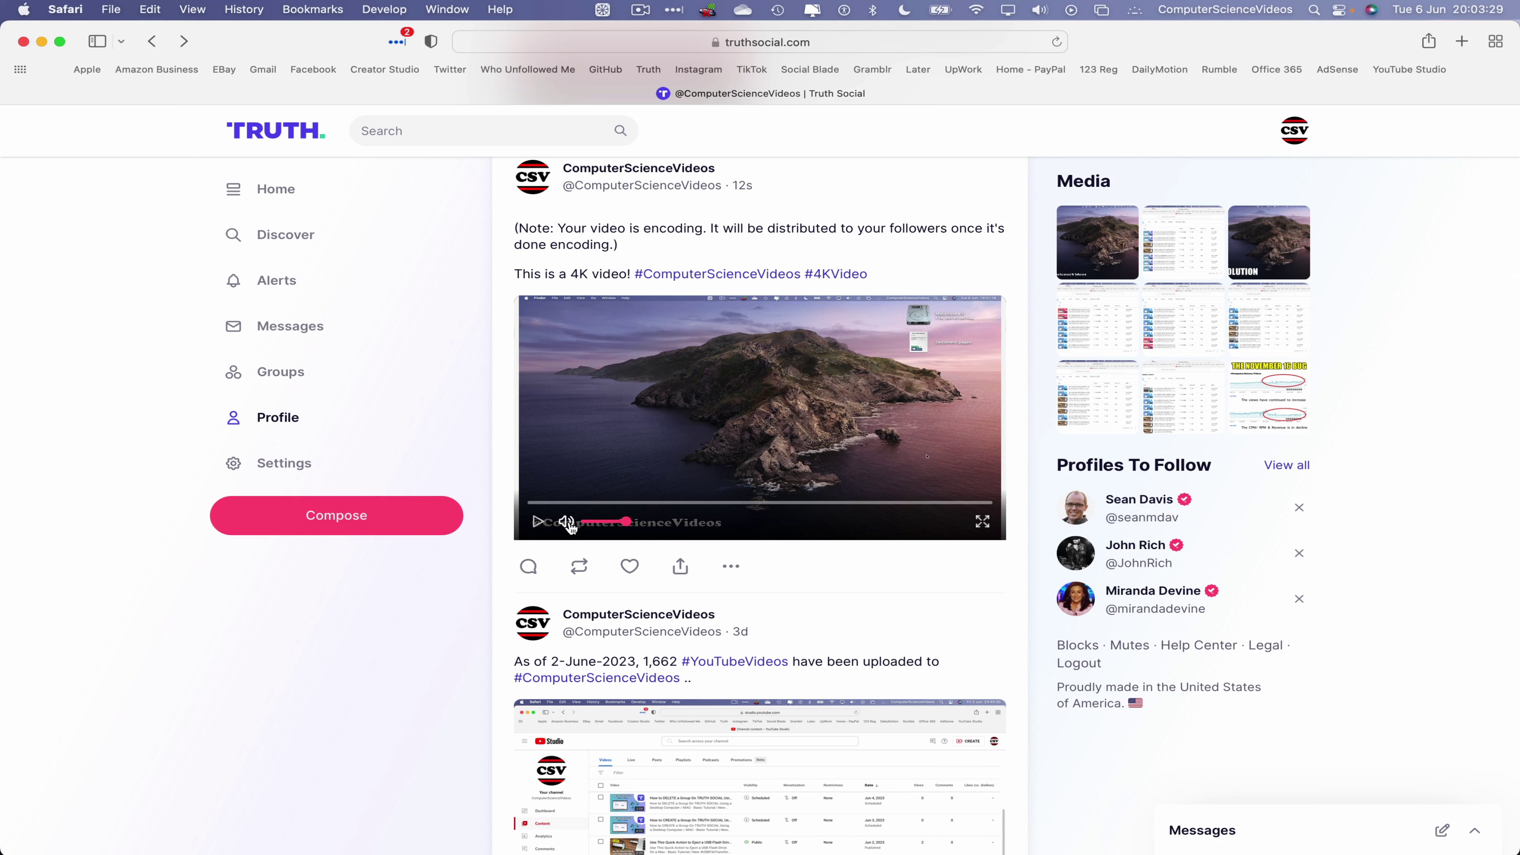
{"action": "left_click", "coordinate": [683, 503]}
{"action": "left_click", "coordinate": [982, 523]}
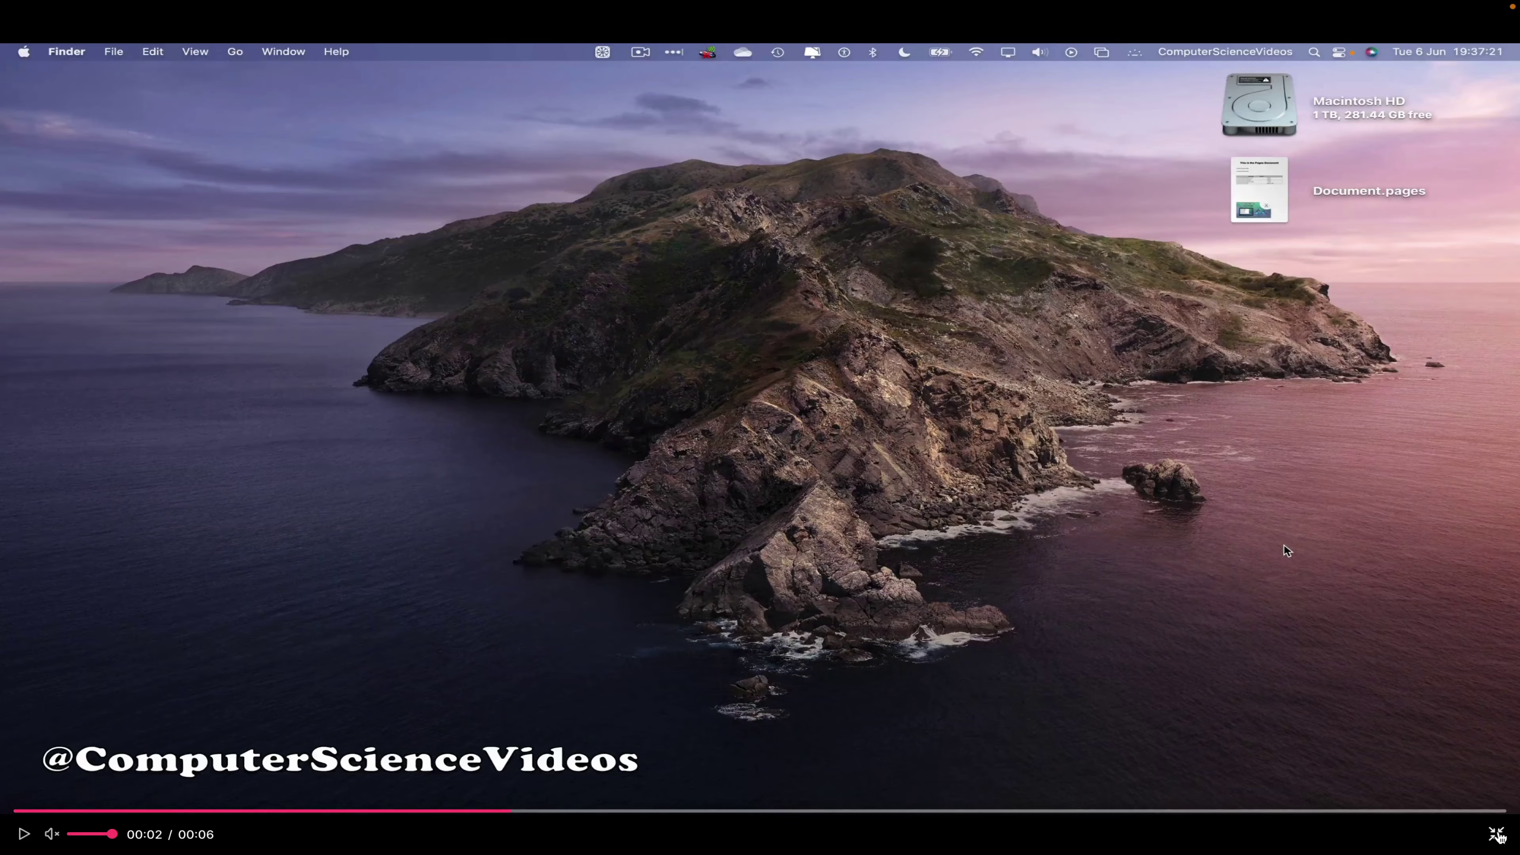
{"action": "left_click", "coordinate": [1498, 836]}
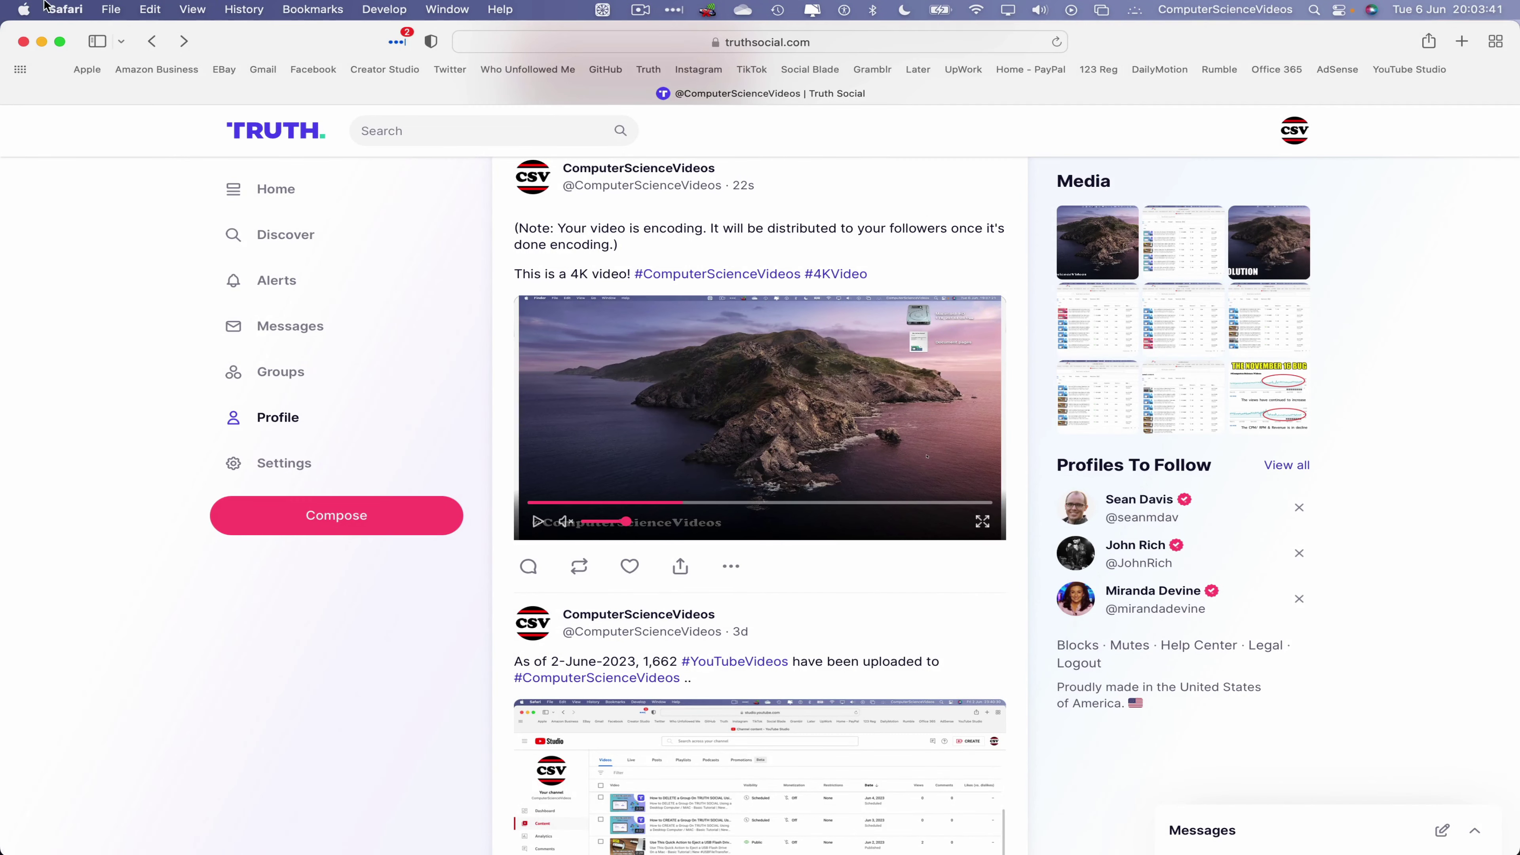
Quit Safari and return to the desktop.
{"action": "left_click", "coordinate": [64, 7]}
{"action": "left_click", "coordinate": [150, 257]}
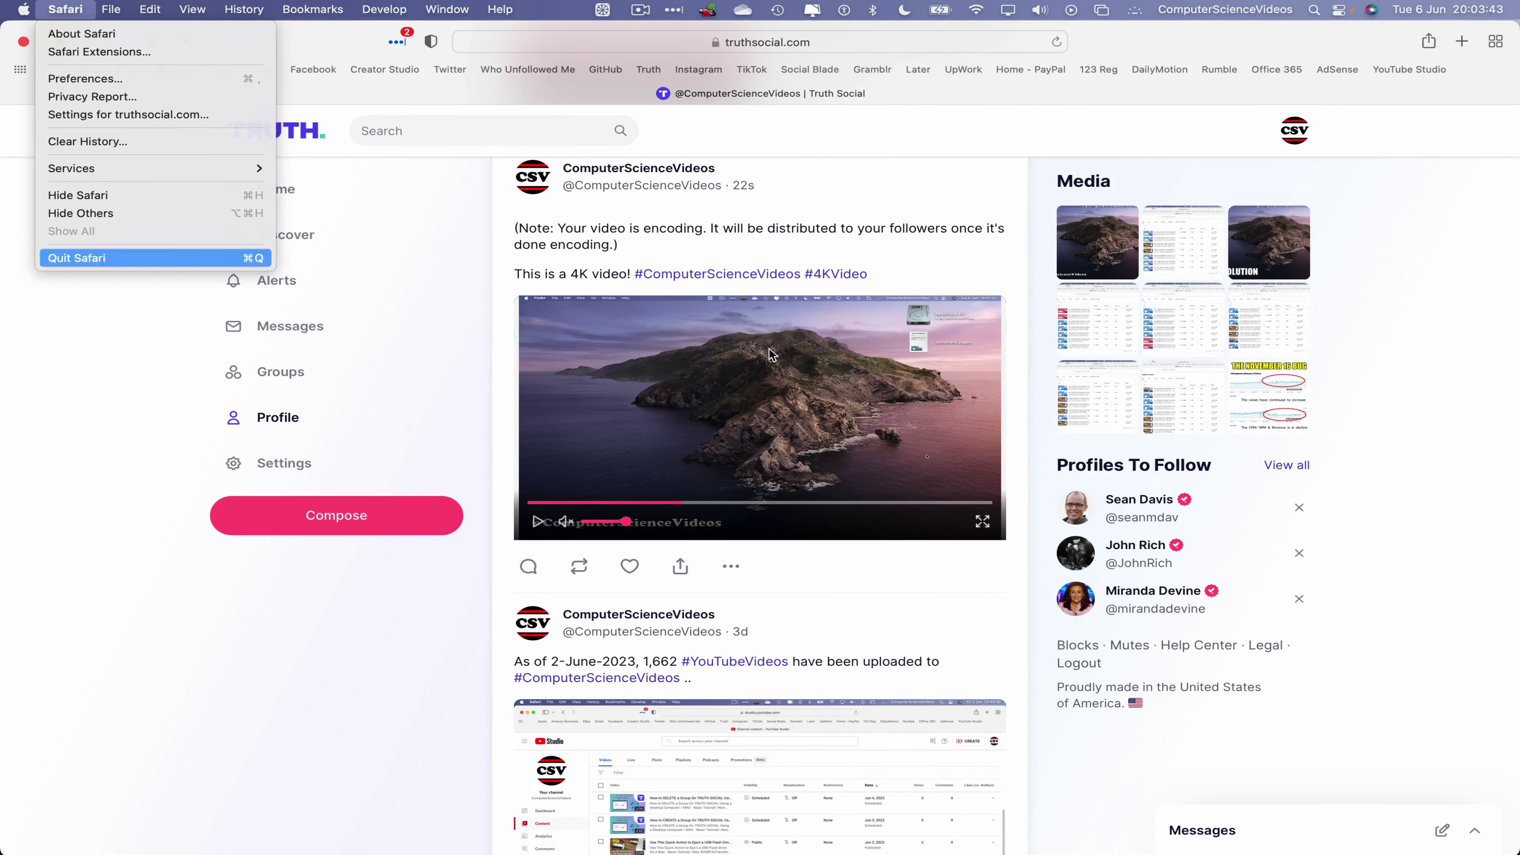
{"action": "left_click", "coordinate": [1170, 247]}
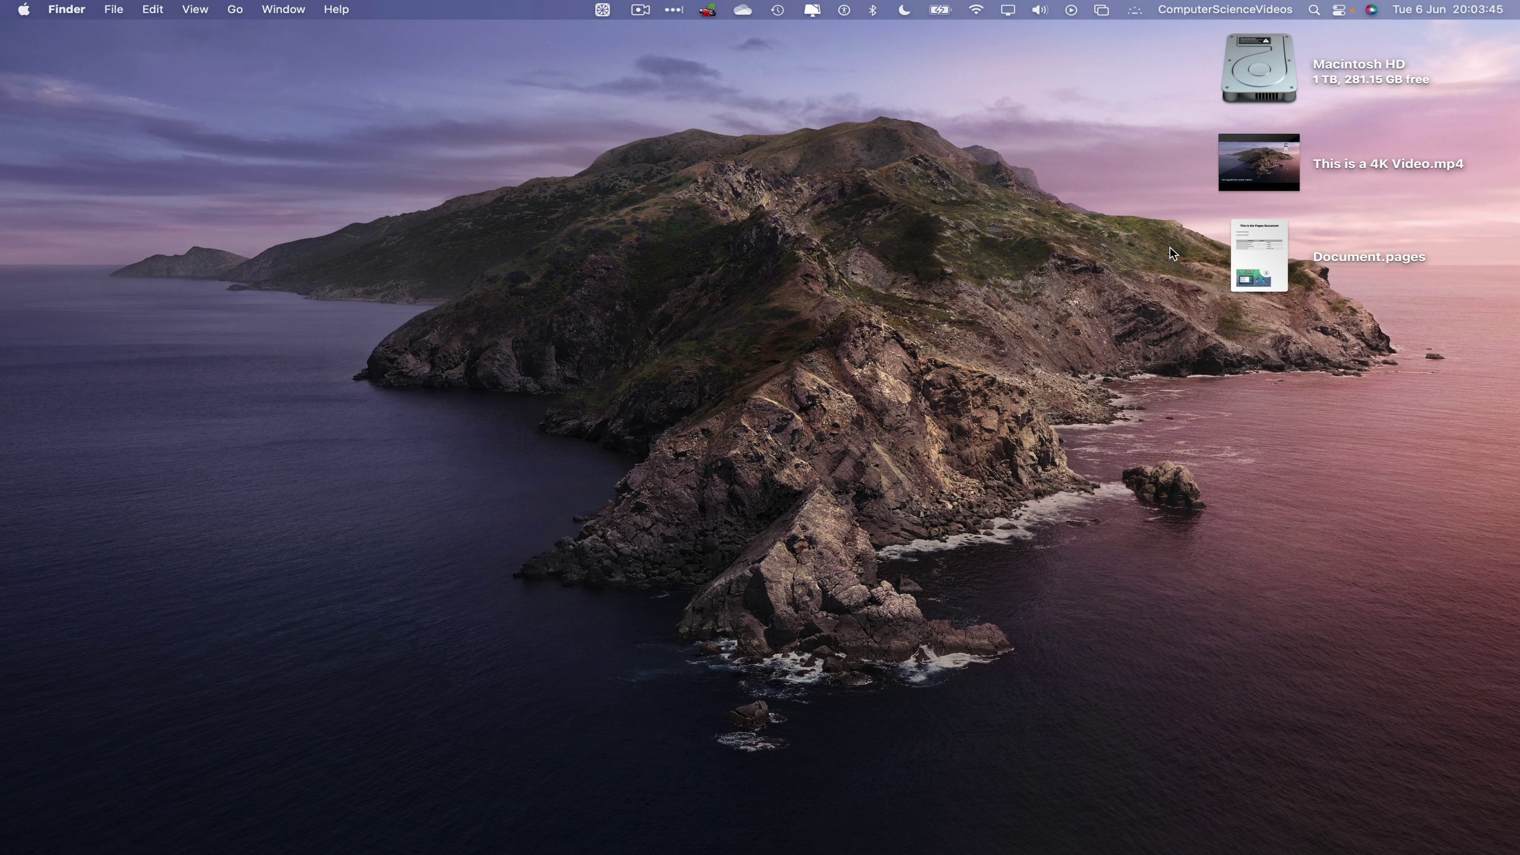